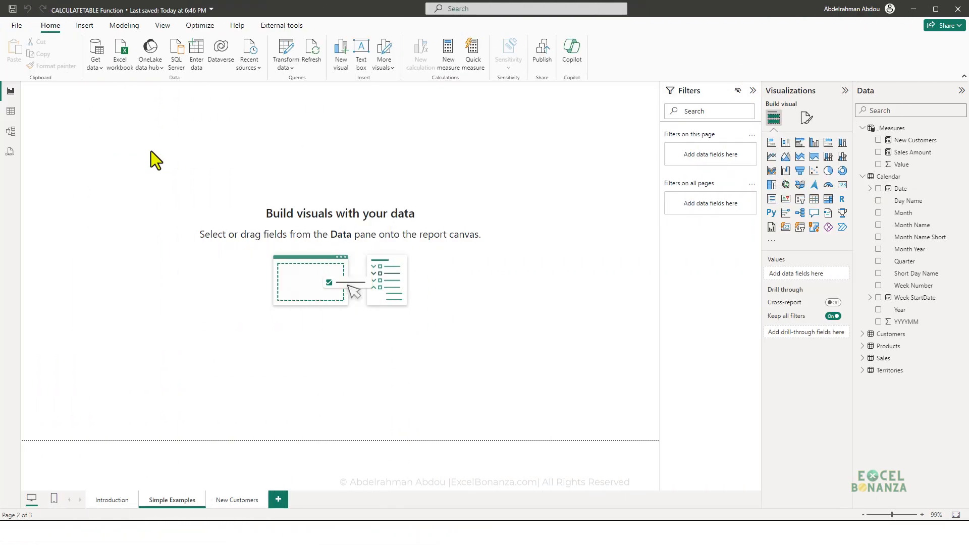
# Examine the relationships between Sales and its lookup tables in the data model, then check the Sales Amount measure.
pyautogui.click(11, 132)
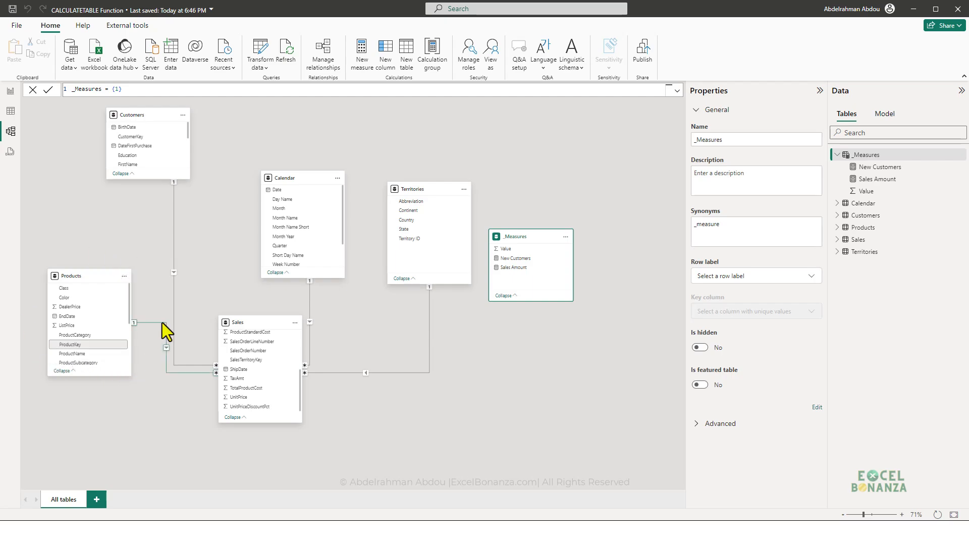
pyautogui.scroll(3, 256, 374)
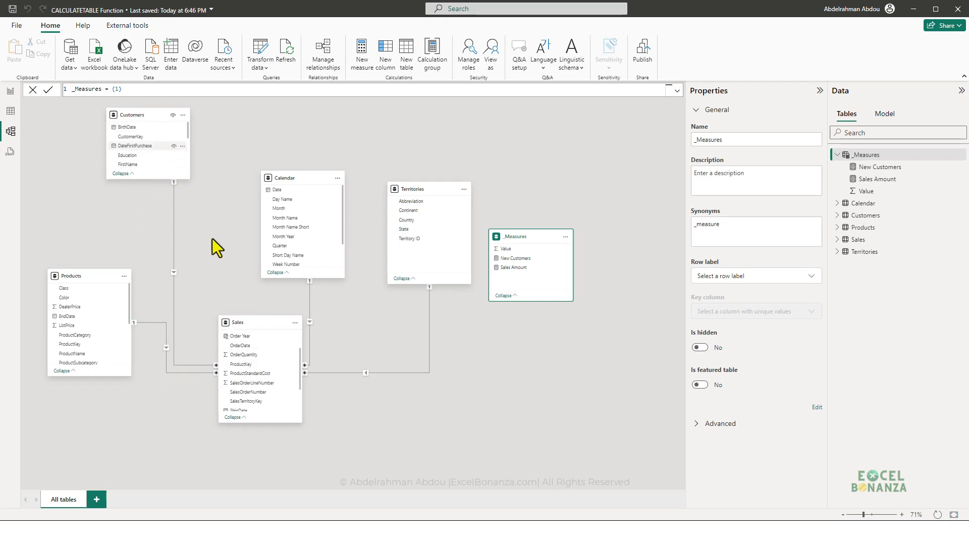
pyautogui.scroll(2, 274, 365)
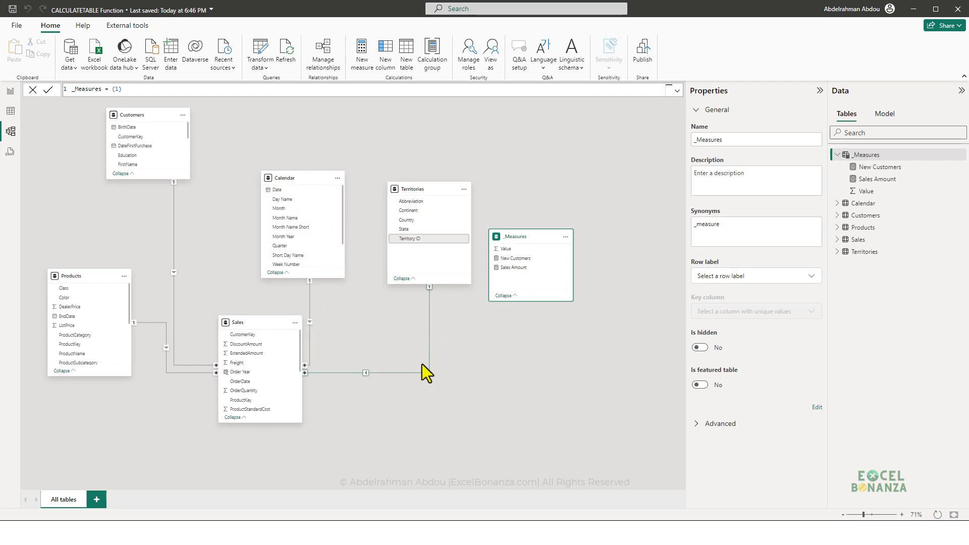
pyautogui.scroll(-3, 246, 376)
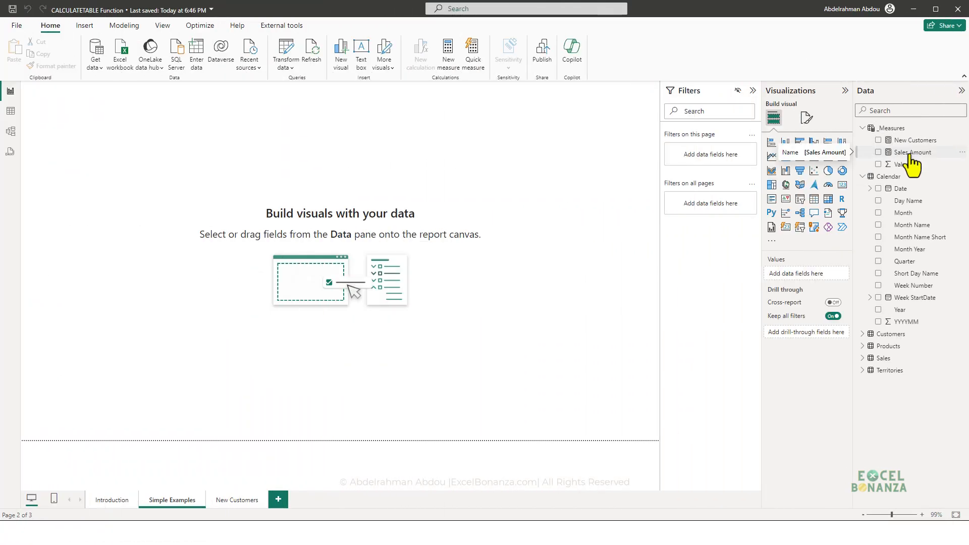
pyautogui.click(912, 153)
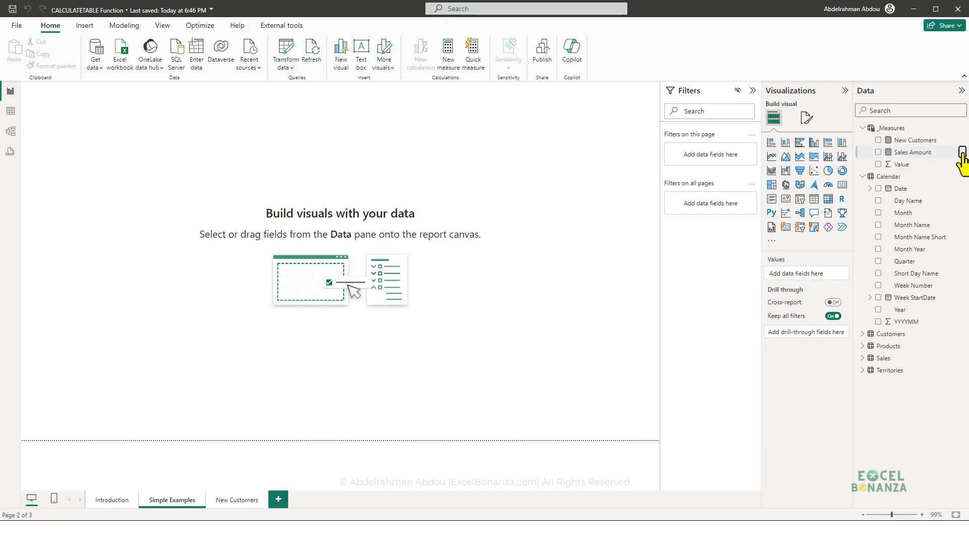
# Create a new measure in the _Measures table named "Sales for Red Products".
pyautogui.click(962, 151)
pyautogui.press('Escape')
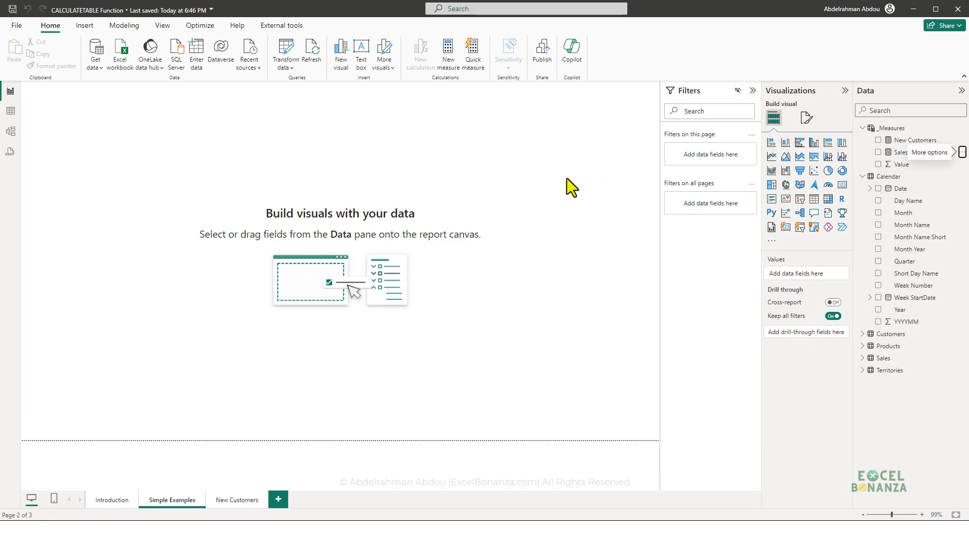
pyautogui.press('capslock')
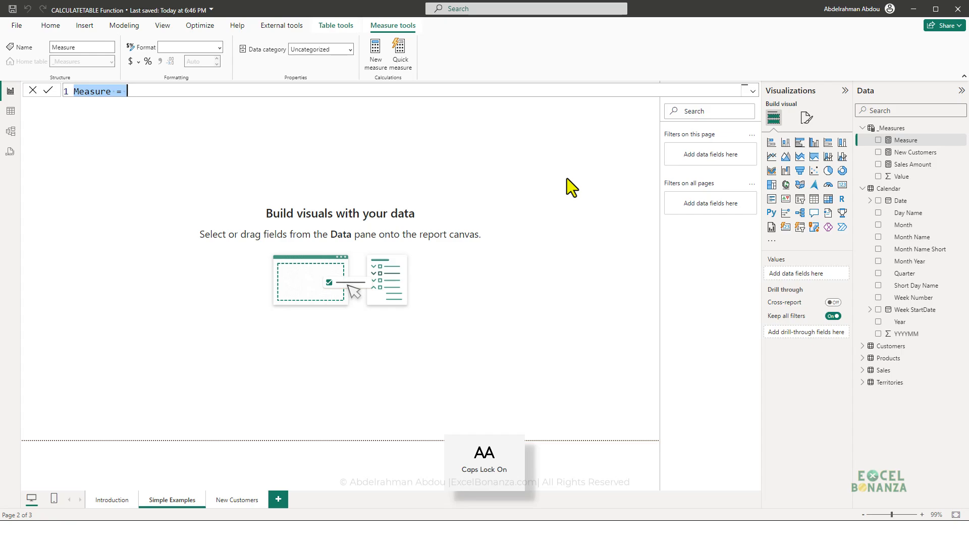
pyautogui.write('S')
pyautogui.press('capslock')
pyautogui.write('ales for')
pyautogui.press('capslock')
pyautogui.write('R')
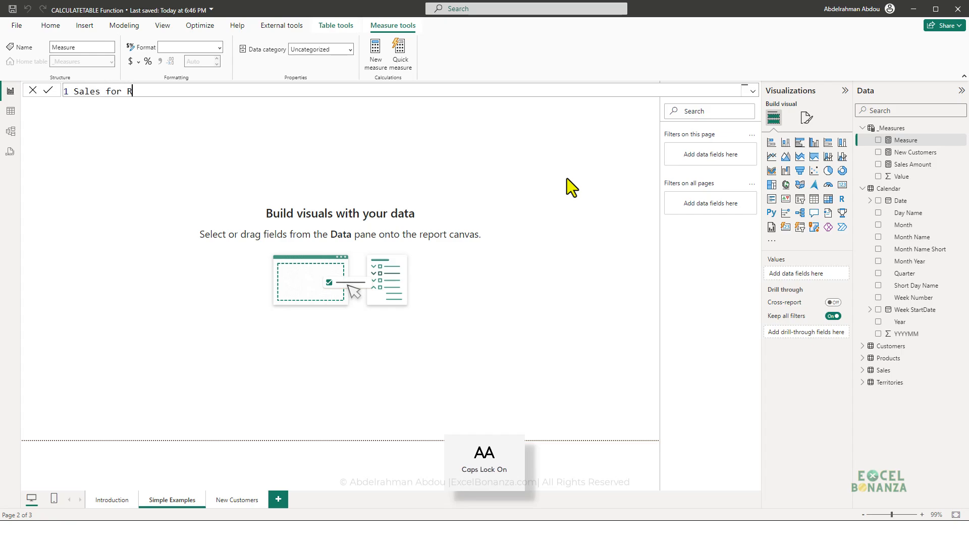
pyautogui.press('capslock')
pyautogui.write('ed Products = ')
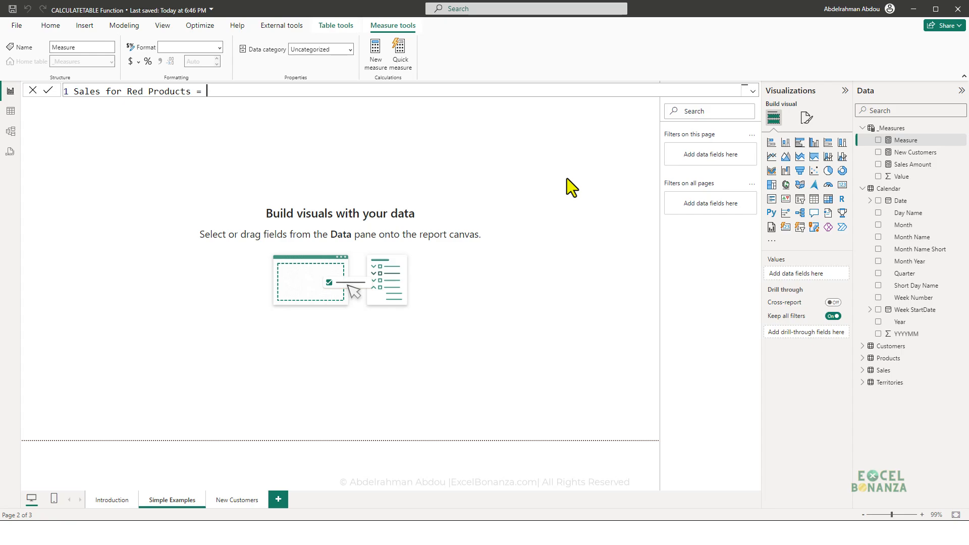
# Define the measure as CALCULATE([Sales Amount], Products[Color] = "Red") and commit it.
pyautogui.write('calcu')
pyautogui.press('Tab')
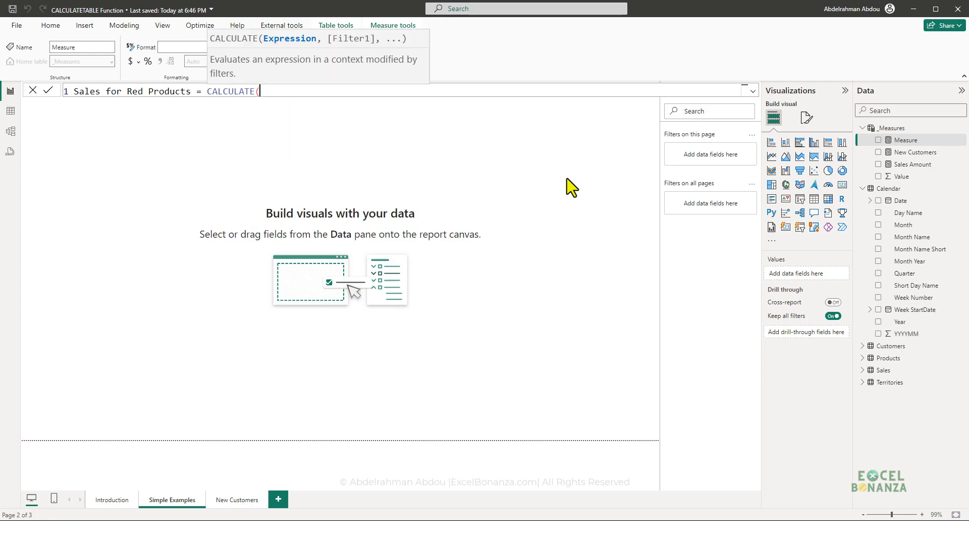
pyautogui.write('s')
pyautogui.press('Tab')
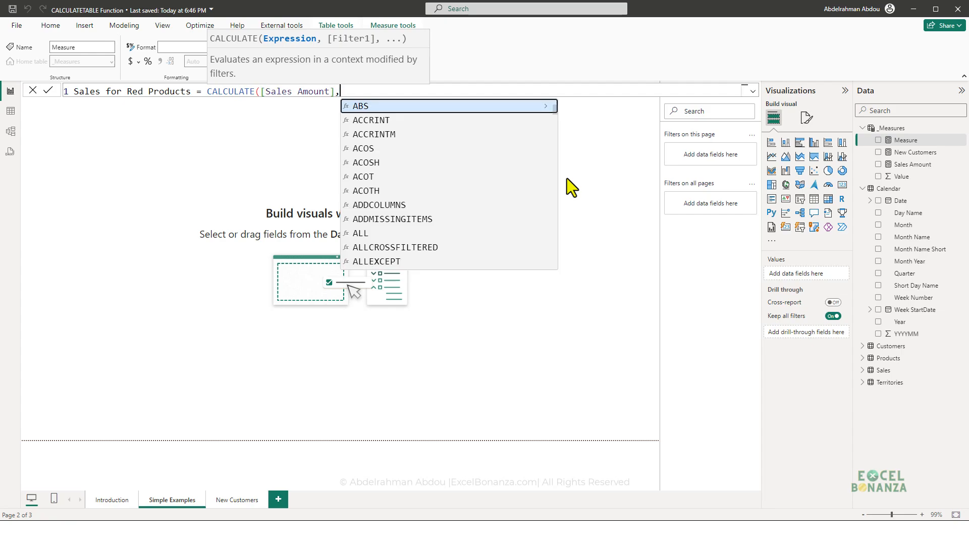
pyautogui.write(', color')
pyautogui.press('Tab')
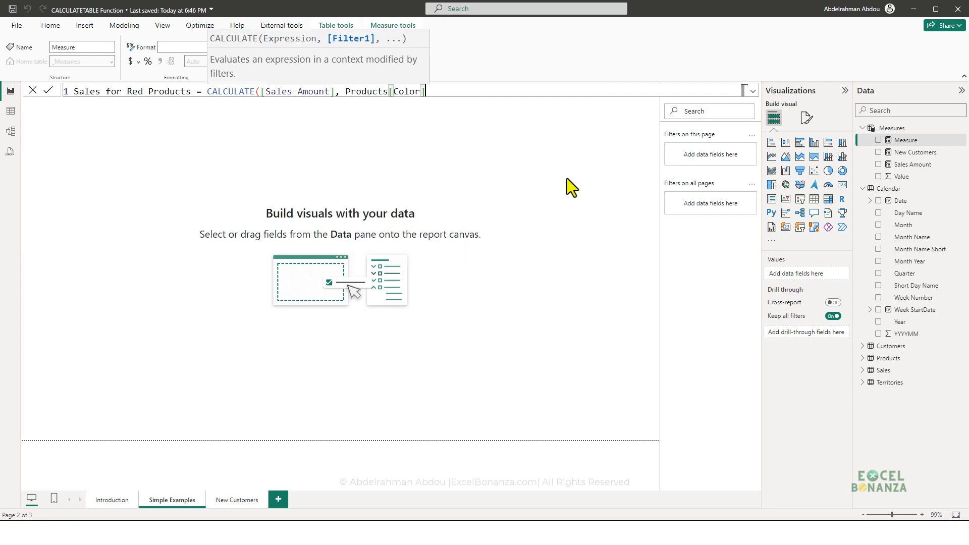
pyautogui.write('= "')
pyautogui.press('capslock')
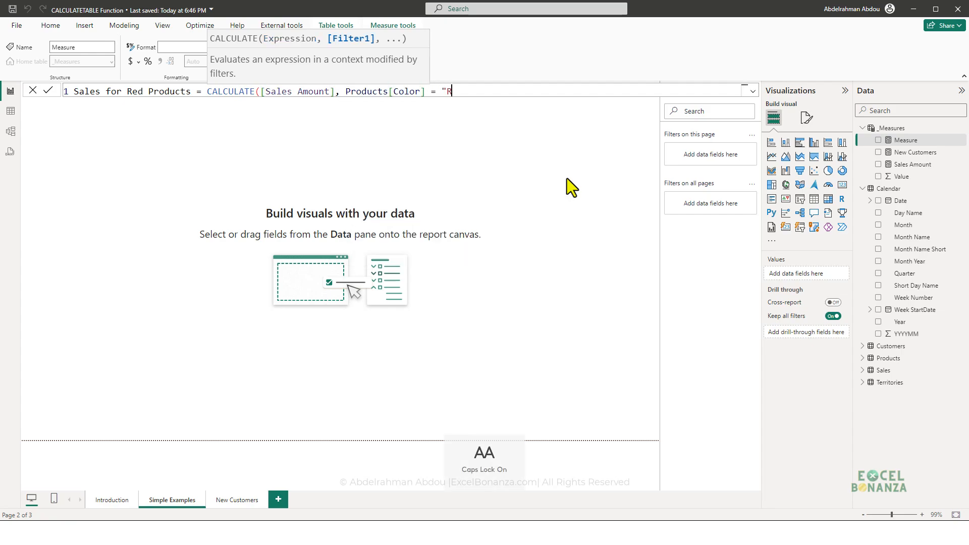
pyautogui.write('Red")')
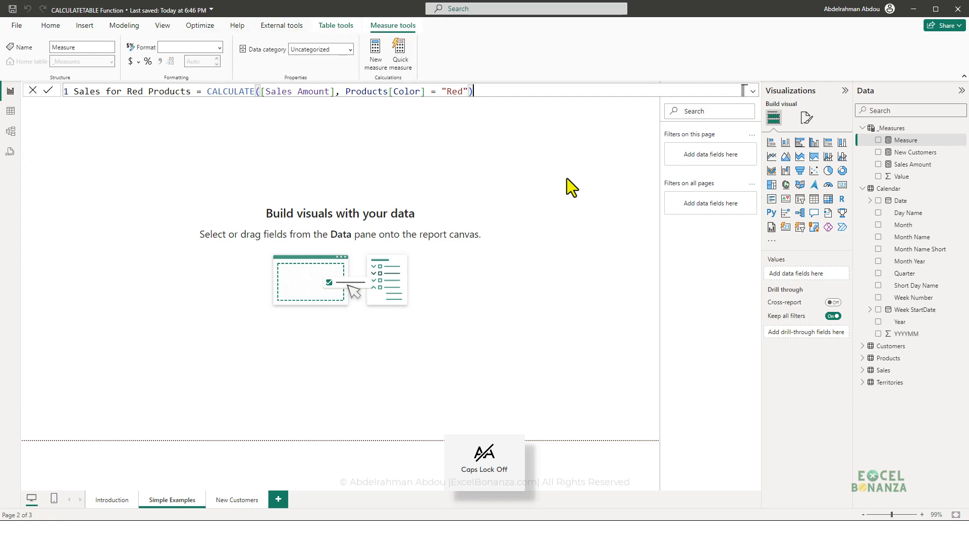
pyautogui.press('Return')
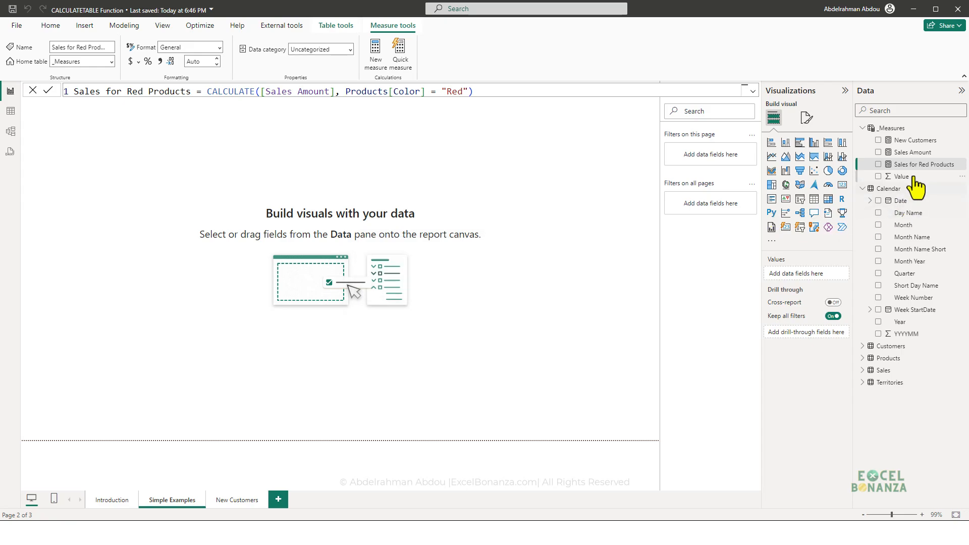
# Show Sales for Red Products in a card visual on the report page and format the measure as Currency.
pyautogui.moveTo(913, 164); pyautogui.dragTo(262, 228)
pyautogui.click(841, 185)
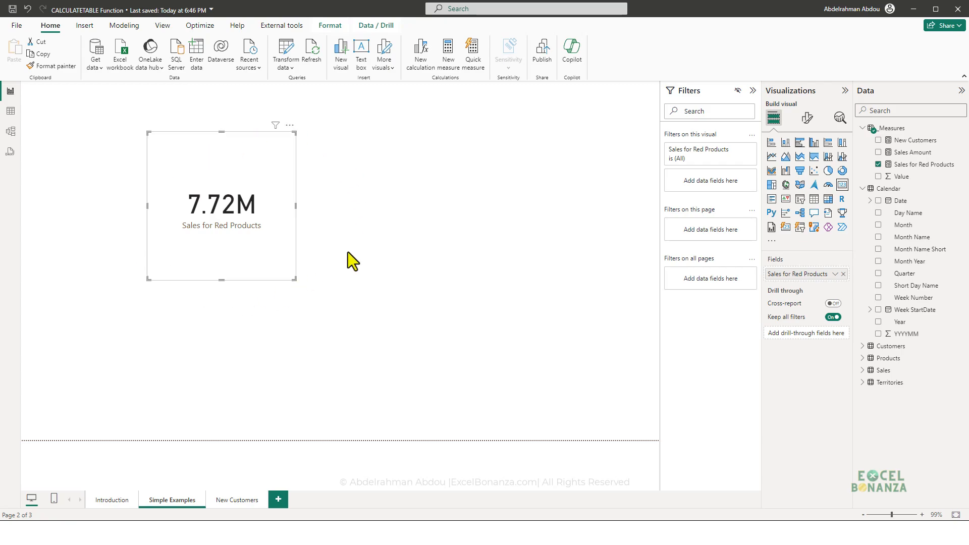
pyautogui.click(923, 165)
pyautogui.click(220, 43)
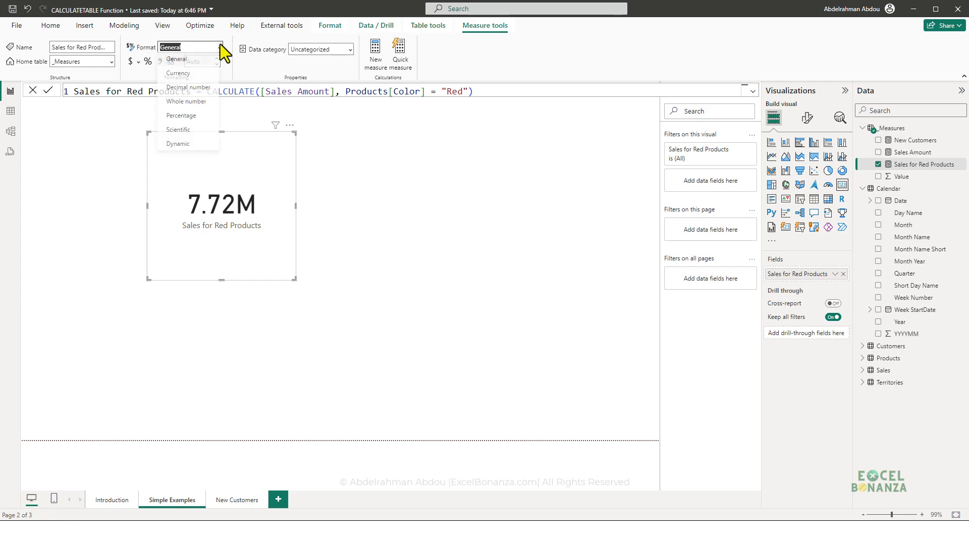
pyautogui.click(192, 76)
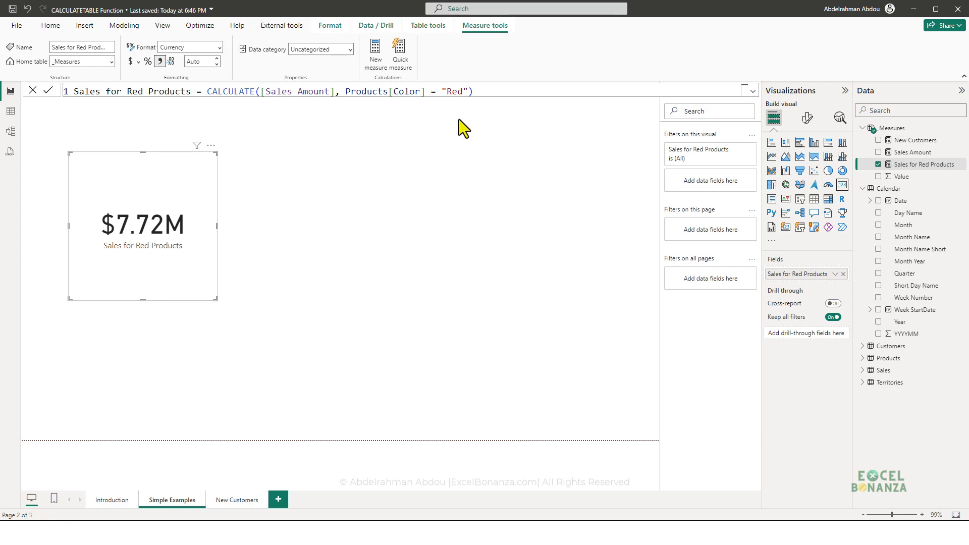
# Copy the Sales for Red Products formula into a new measure named "Sales for Red Products CALCULATETABLE".
pyautogui.moveTo(481, 93); pyautogui.dragTo(74, 91)
pyautogui.hotkey('ctrl', 'c')
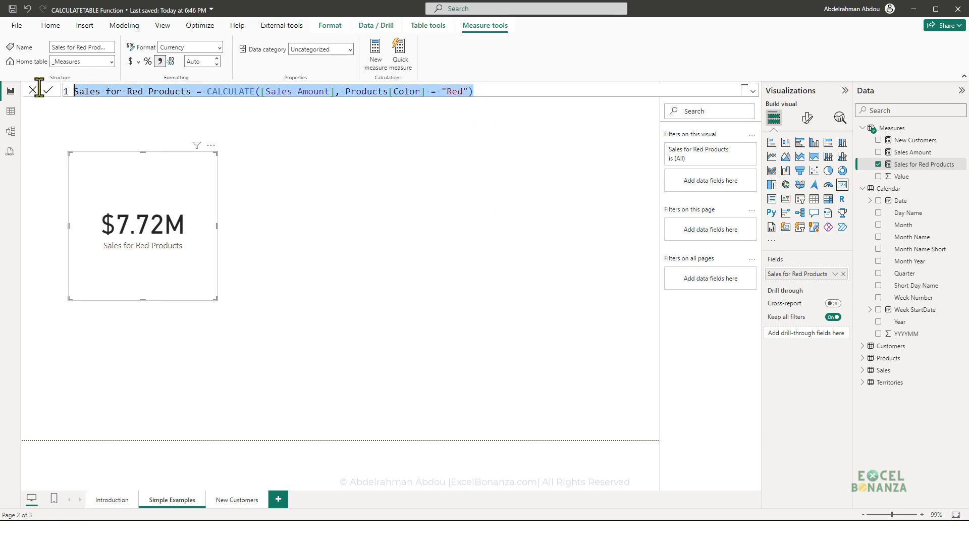
pyautogui.click(962, 164)
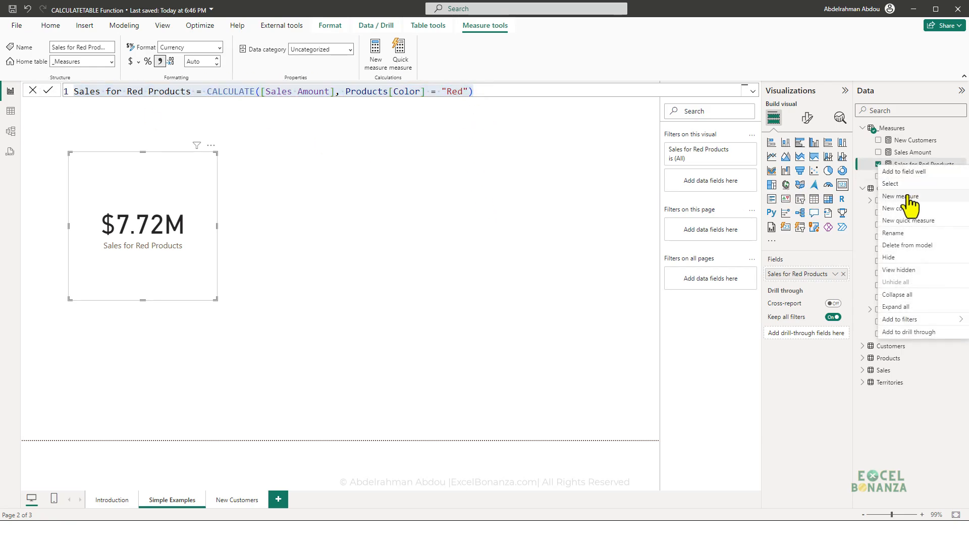
pyautogui.click(909, 197)
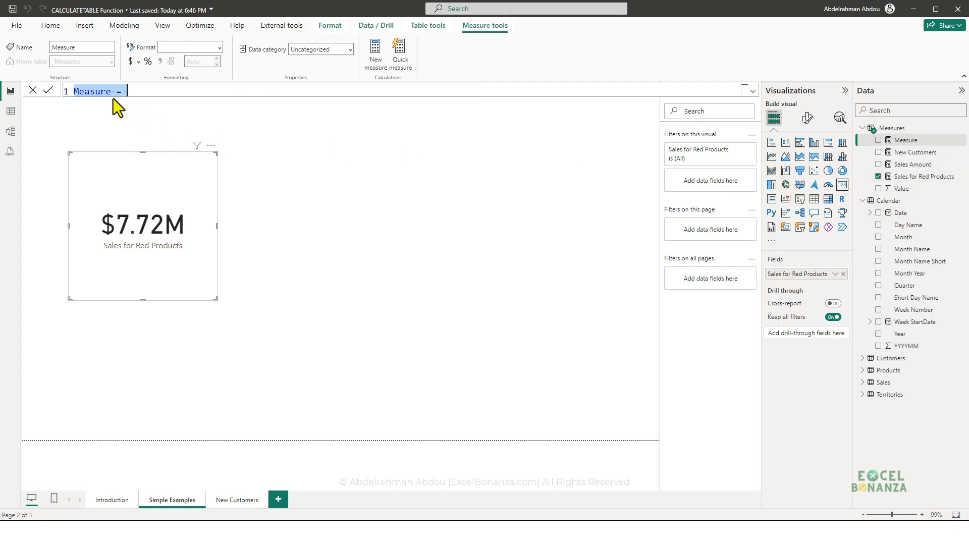
pyautogui.hotkey('ctrl', 'v')
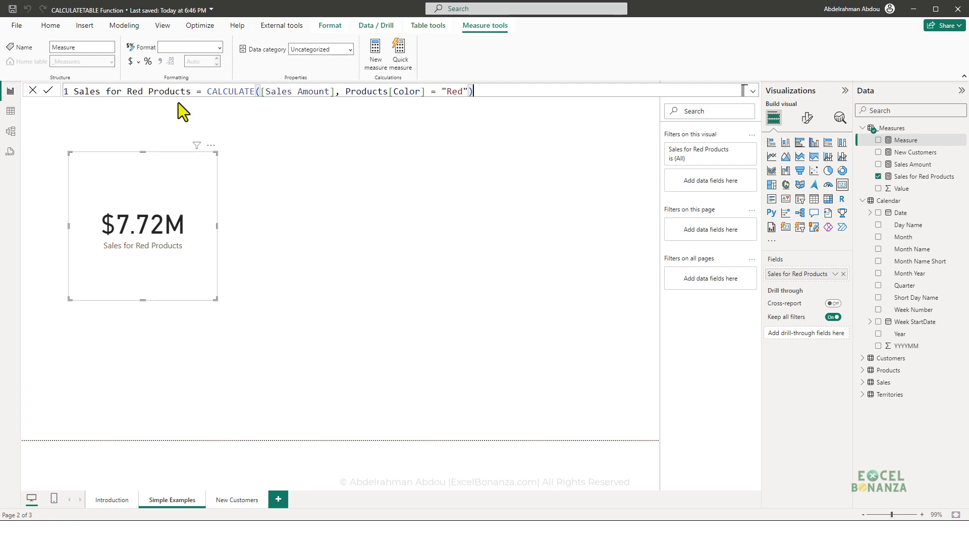
pyautogui.click(187, 91)
pyautogui.press('capslock')
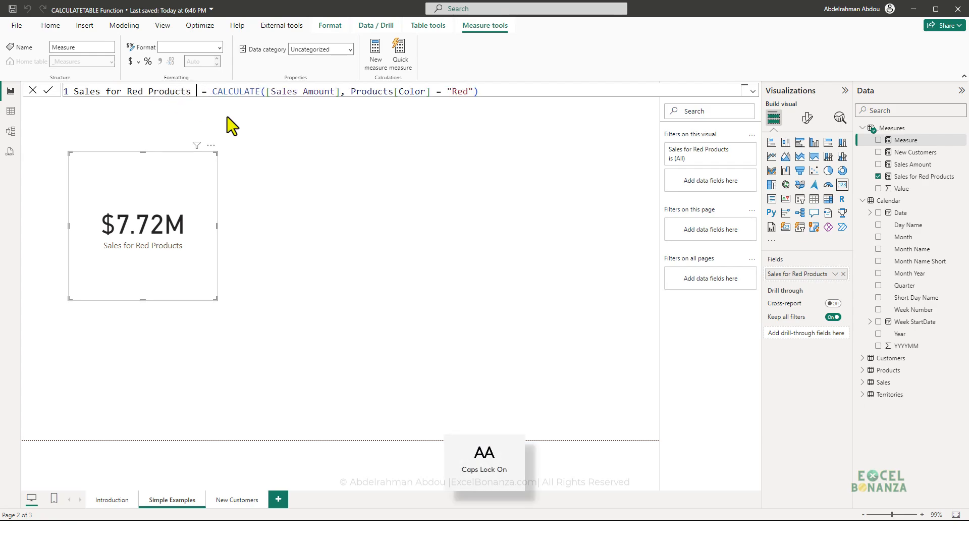
pyautogui.write('CALCULATETABLE')
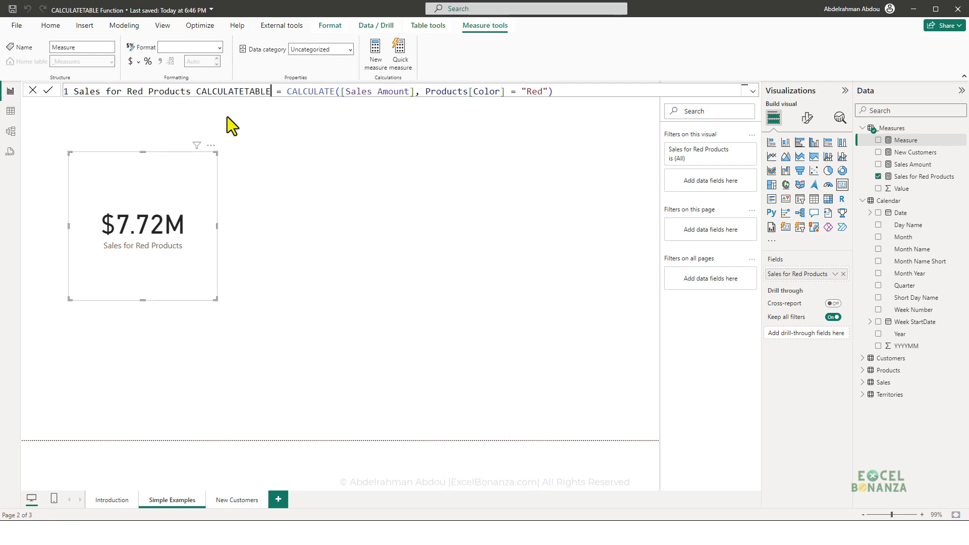
pyautogui.press('capslock')
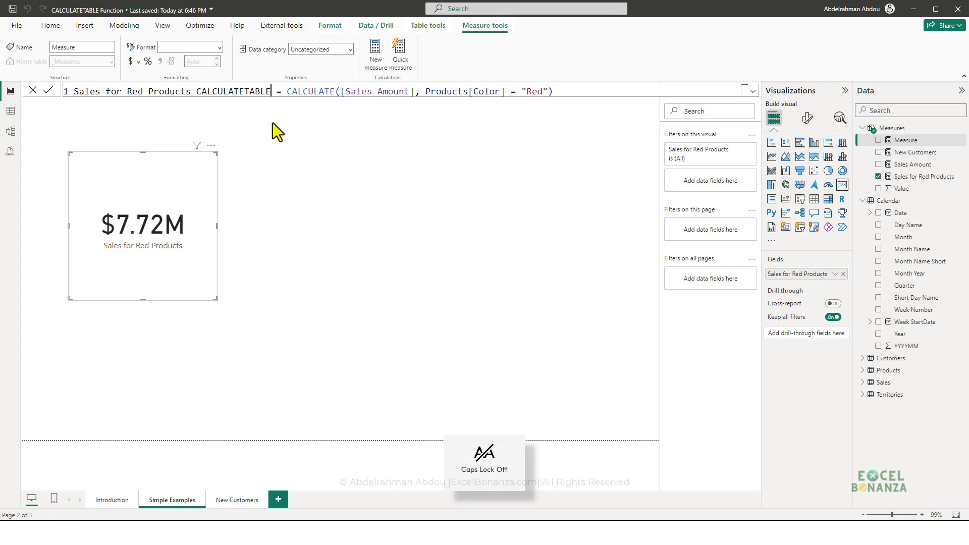
# Change the function in the copied formula from CALCULATE to CALCULATETABLE.
pyautogui.click(334, 91)
pyautogui.press('capslock')
pyautogui.write('T')
pyautogui.press('capslock')
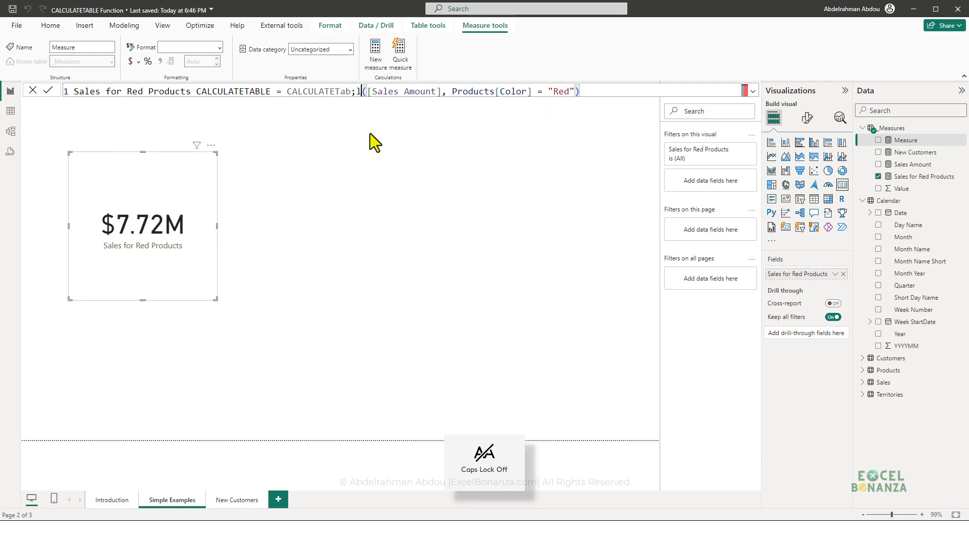
pyautogui.write('ab')
pyautogui.press('Tab')
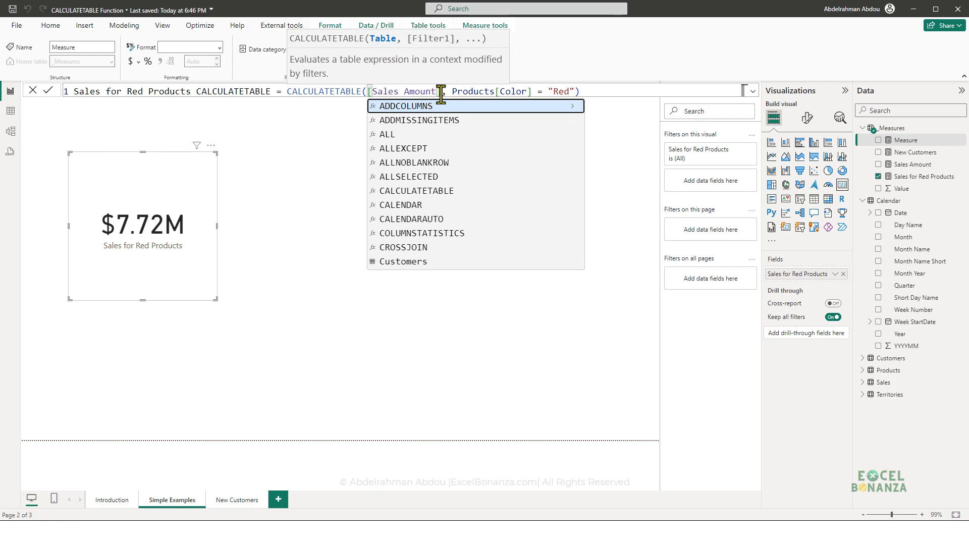
# Replace the [Sales Amount] argument with the Sales table and commit the CALCULATETABLE measure.
pyautogui.moveTo(439, 92); pyautogui.dragTo(370, 92)
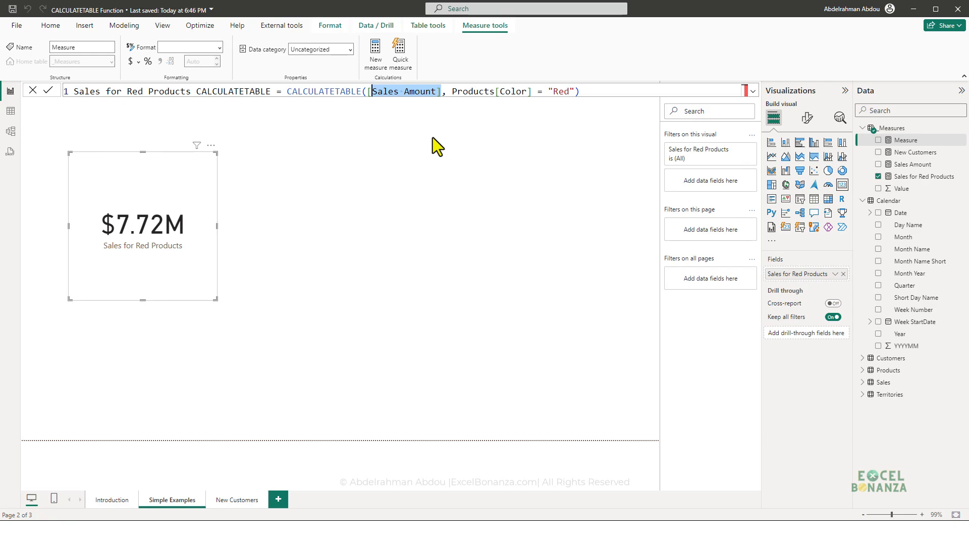
pyautogui.write('sal')
pyautogui.press('BackSpace')
pyautogui.press('BackSpace')
pyautogui.press('BackSpace')
pyautogui.press('BackSpace')
pyautogui.write('Sales')
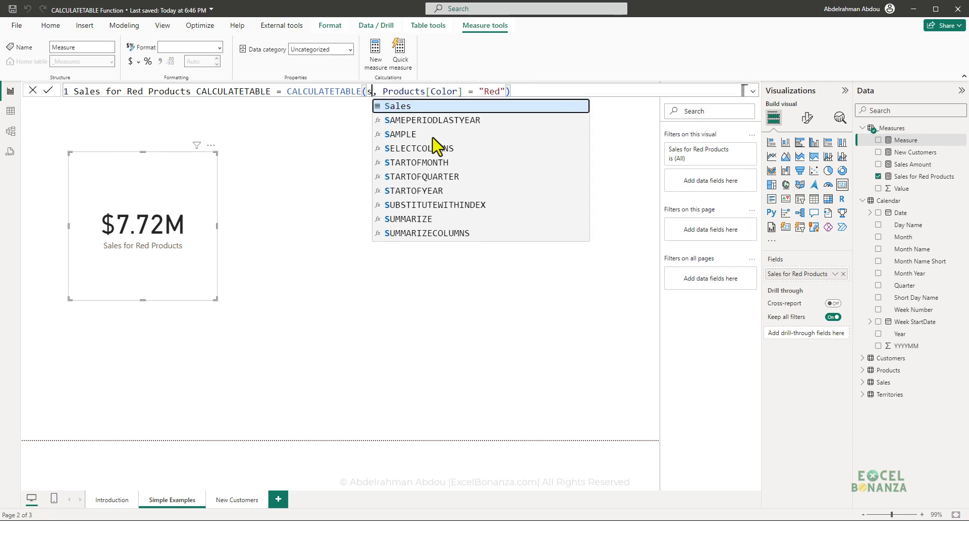
pyautogui.press('Tab')
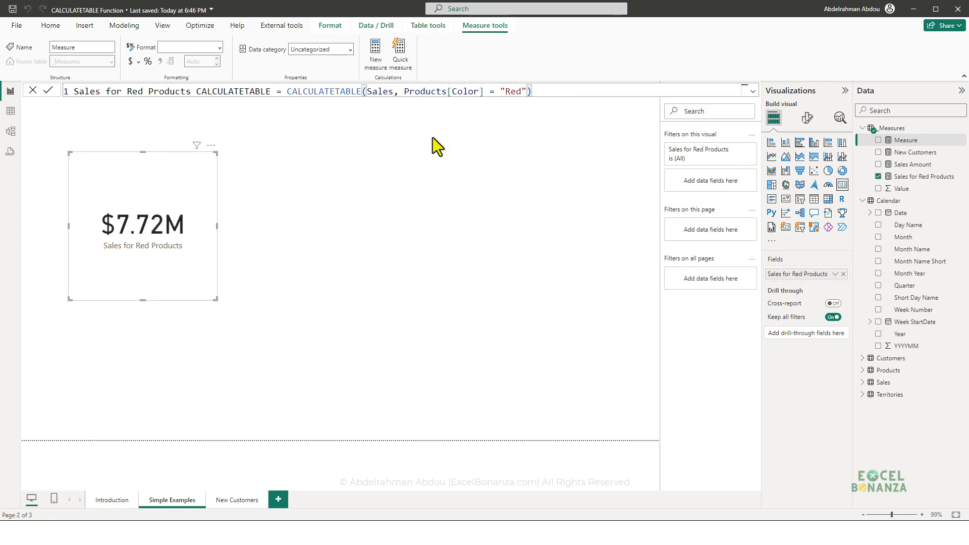
pyautogui.click(554, 95)
pyautogui.press('Return')
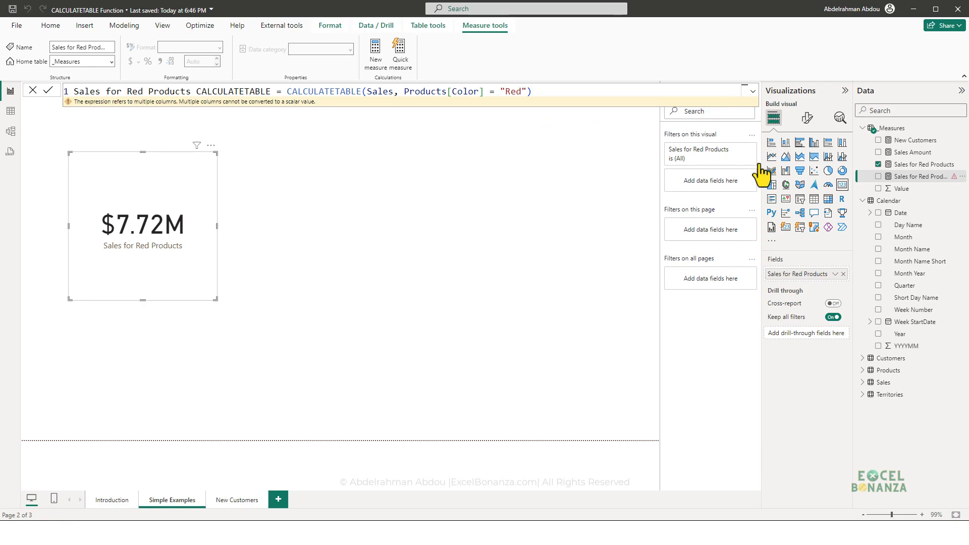
# Place the Sales for Red Products CALCULATETABLE measure beside the existing card as a second card visual.
pyautogui.moveTo(920, 176); pyautogui.dragTo(464, 199)
pyautogui.click(842, 184)
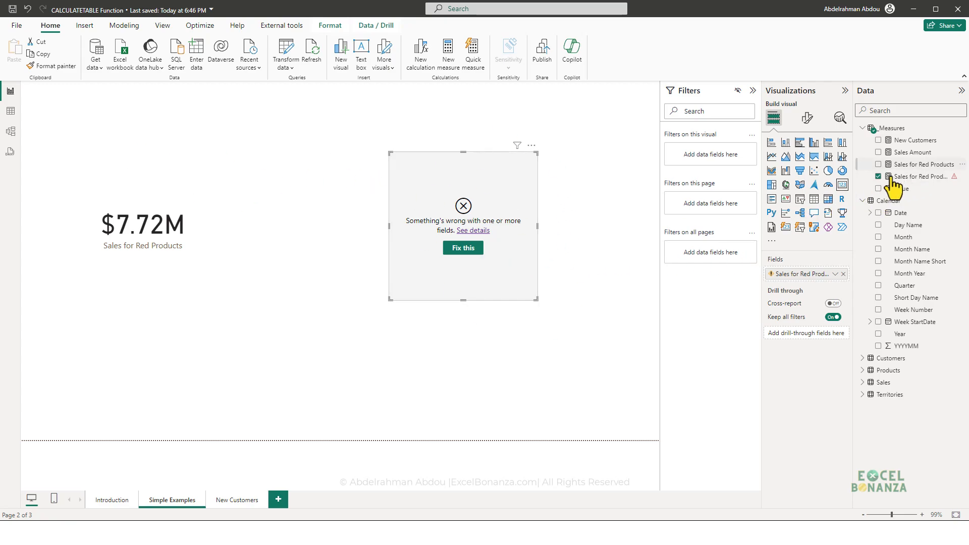
# Copy the CALCULATETABLE expression from the Sales for Red Products CALCULATETABLE measure without changing the formula.
pyautogui.click(910, 177)
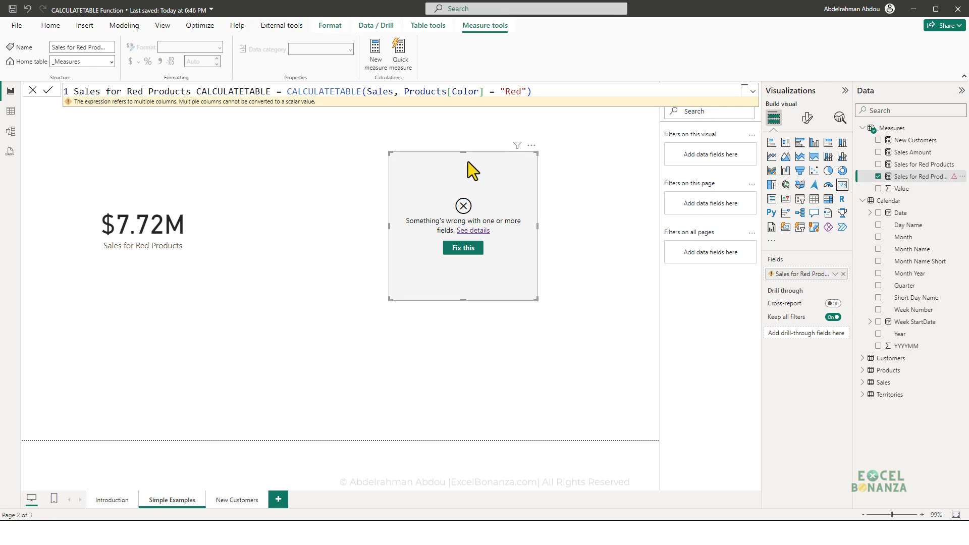
pyautogui.moveTo(533, 92); pyautogui.dragTo(287, 92)
pyautogui.hotkey('ctrl', 'c')
pyautogui.press('Escape')
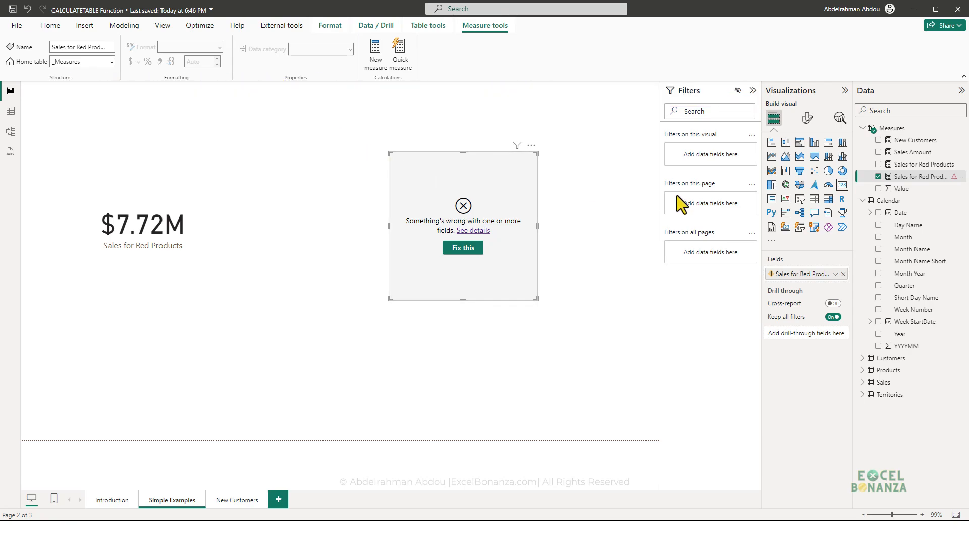
# Create a calculated table "Red Product Sales" with the formula CALCULATETABLE(Sales, Products[Color] = "Red").
pyautogui.click(16, 116)
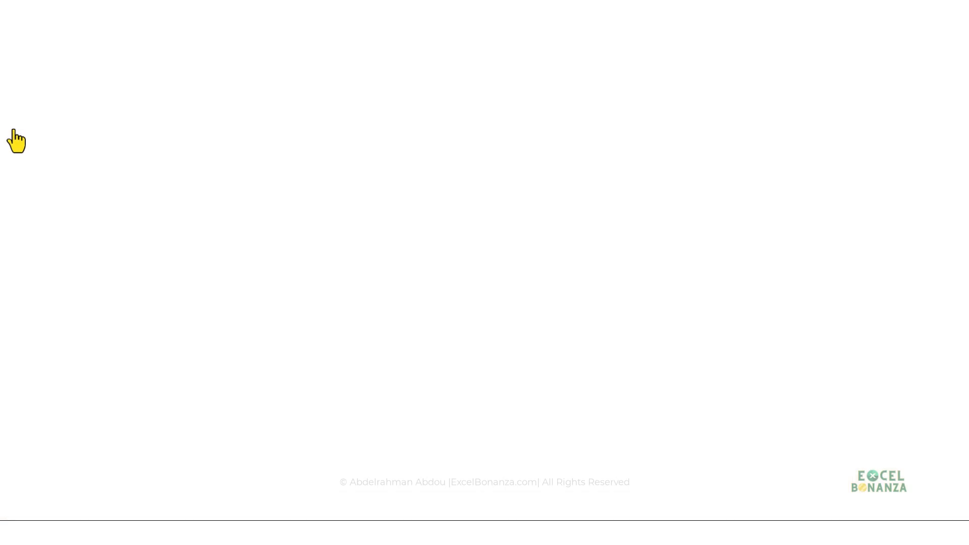
pyautogui.click(165, 27)
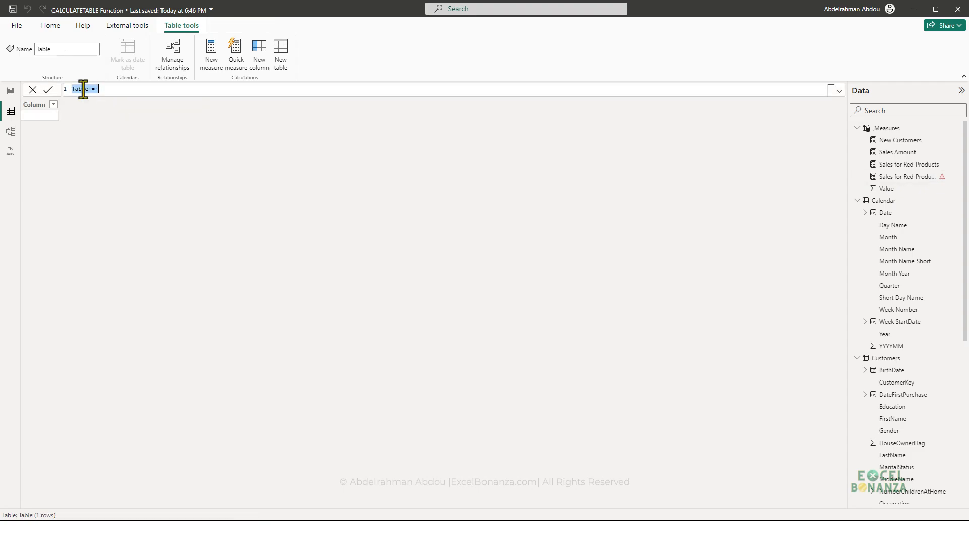
pyautogui.write('Red Product Sales')
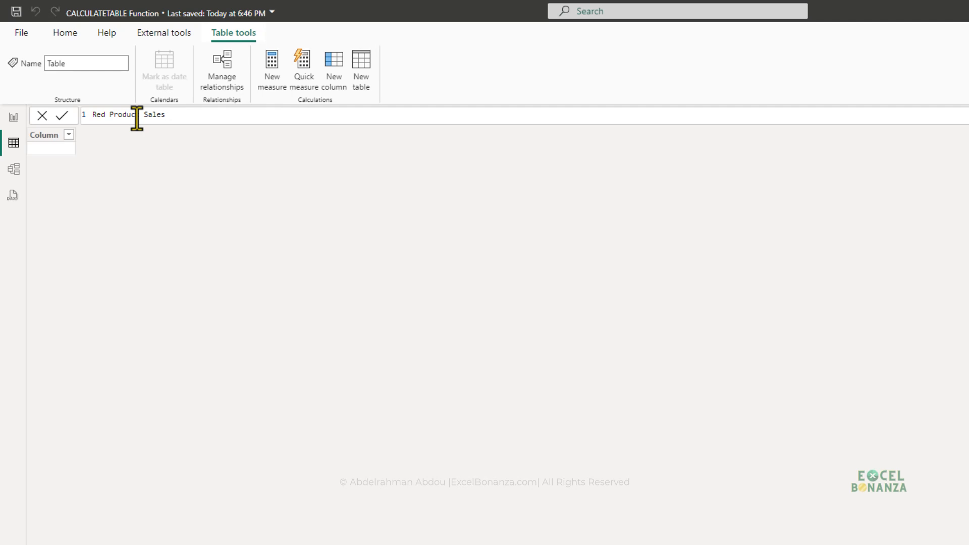
pyautogui.write('= CALCULATETABLE(Sales, Products[Color] = "Red")')
pyautogui.press('Return')
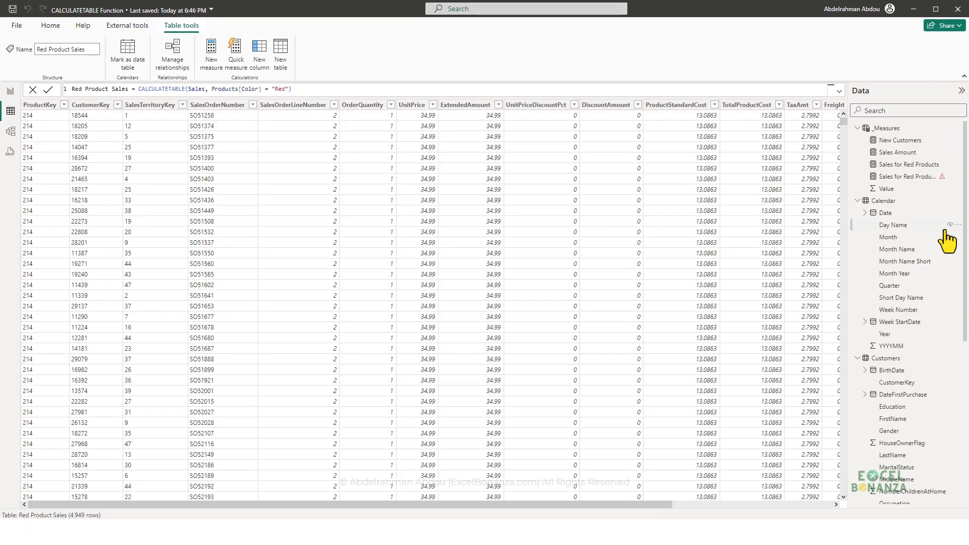
# Compare the rows of the Red Product Sales table with those of the full Sales table.
pyautogui.scroll(-5, 939, 305)
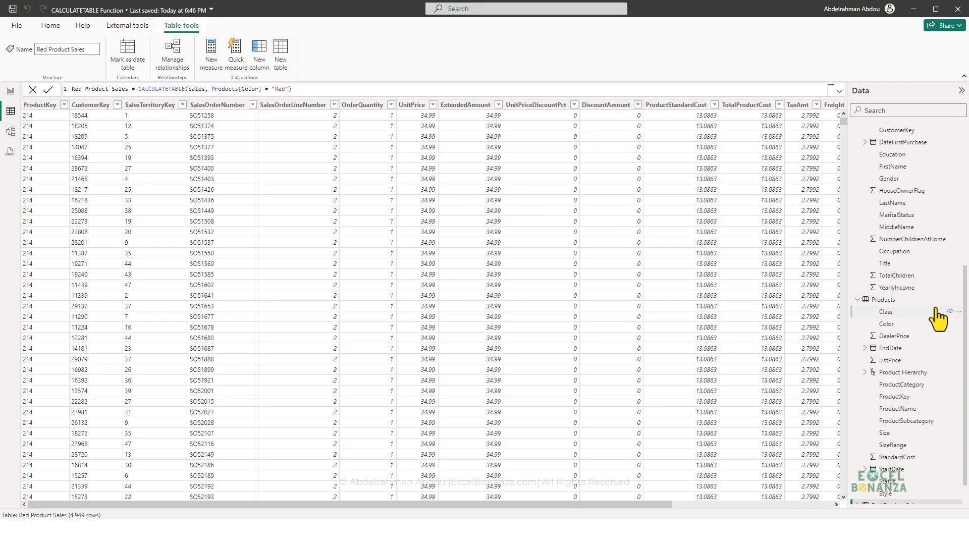
pyautogui.scroll(5, 937, 320)
pyautogui.click(302, 191)
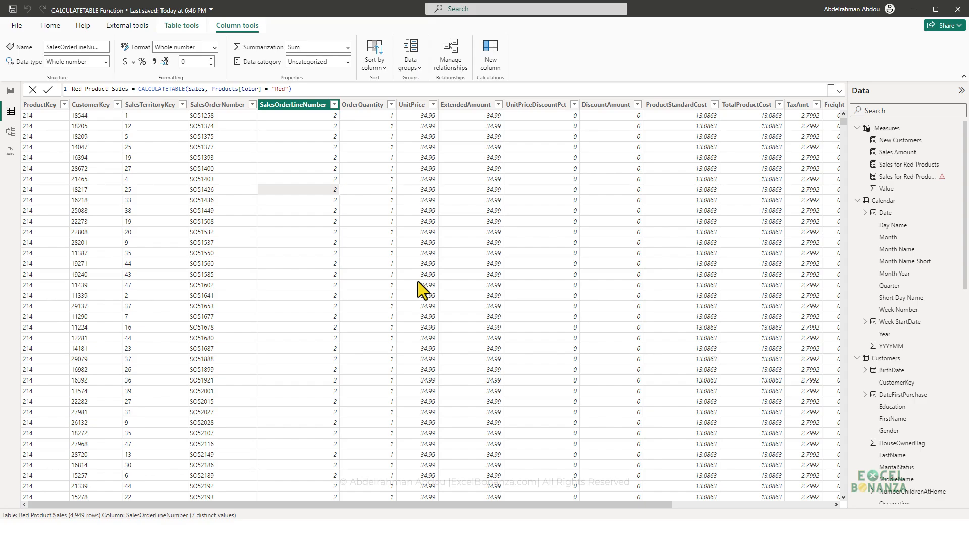
pyautogui.scroll(-4, 417, 281)
pyautogui.scroll(4, 449, 328)
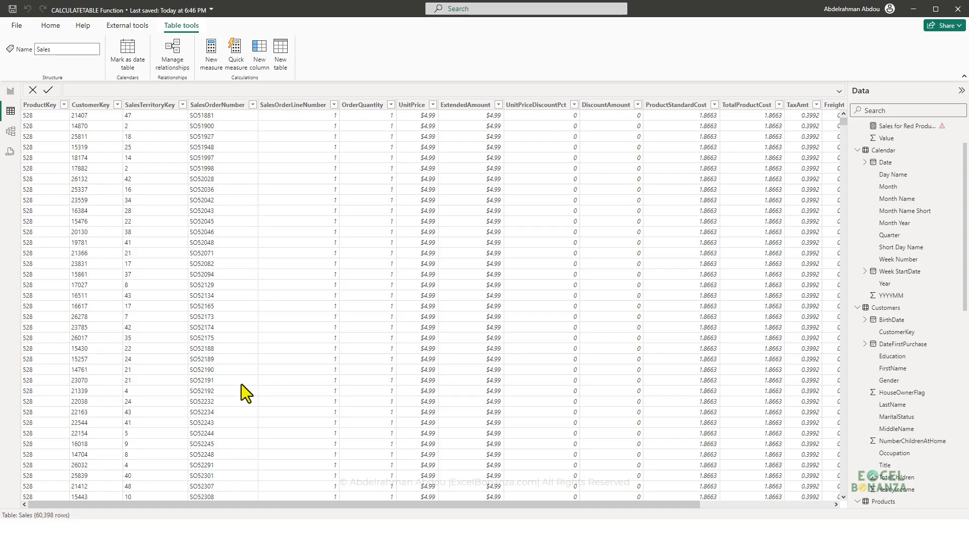
# Run the DAX query EVALUATE CALCULATETABLE(Sales, Products[Color] = "Red") and browse its result rows.
pyautogui.click(11, 151)
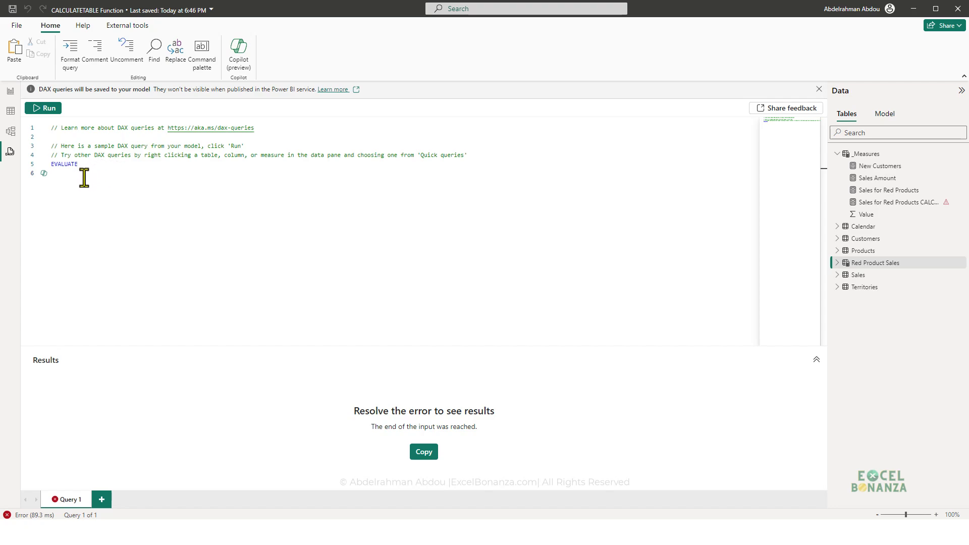
pyautogui.hotkey('ctrl', 'v')
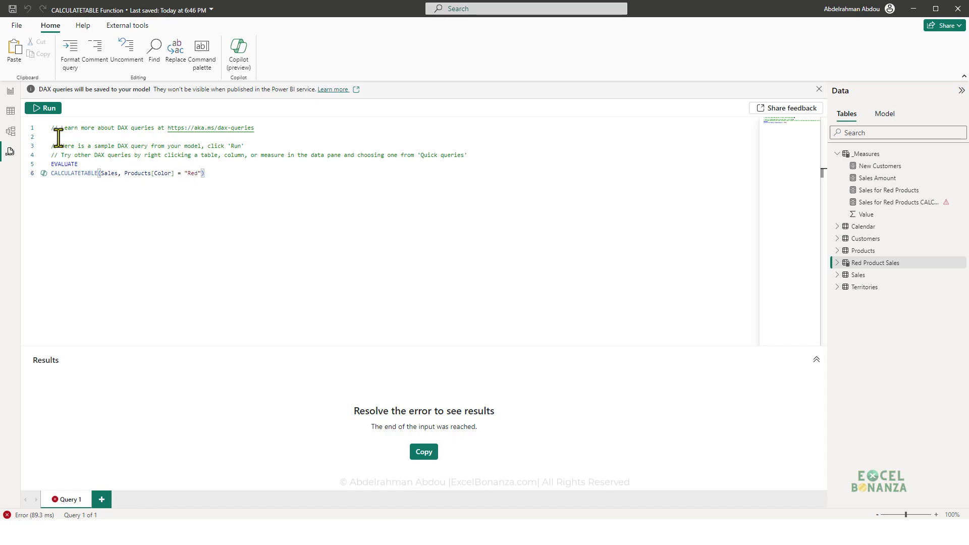
pyautogui.click(48, 115)
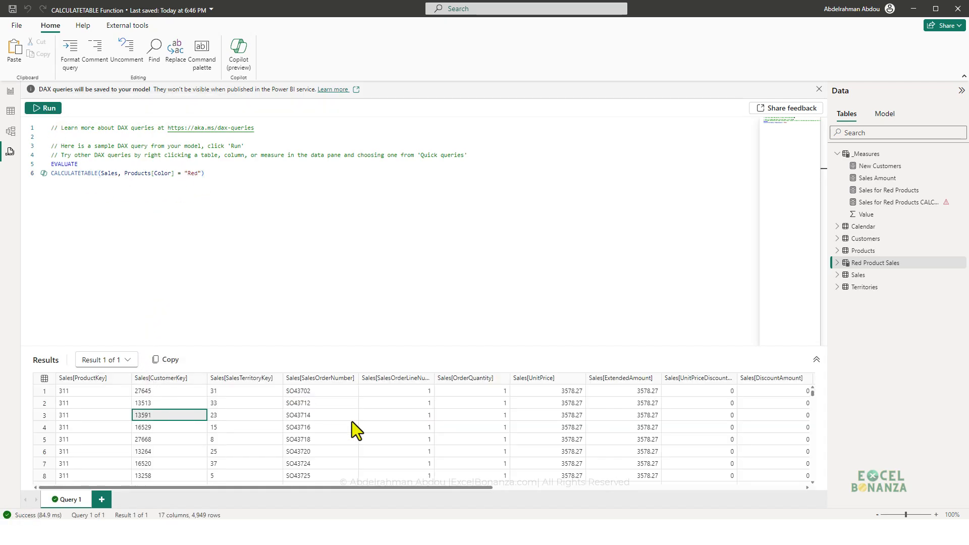
pyautogui.scroll(-1, 430, 425)
pyautogui.scroll(-12, 423, 419)
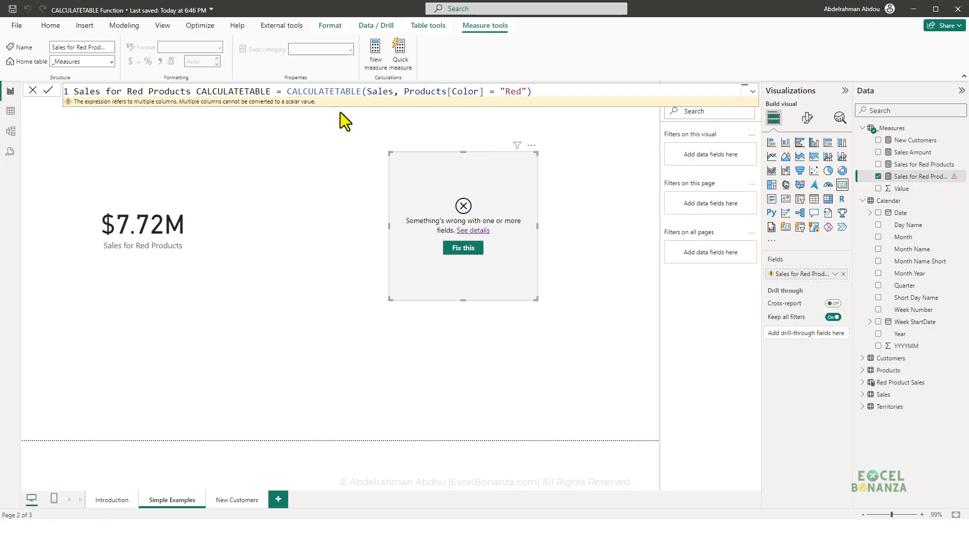
# Select the CALCULATETABLE expression in the existing measure for reuse and start a new measure named "Sales for Red Products 2".
pyautogui.moveTo(287, 92); pyautogui.dragTo(594, 95)
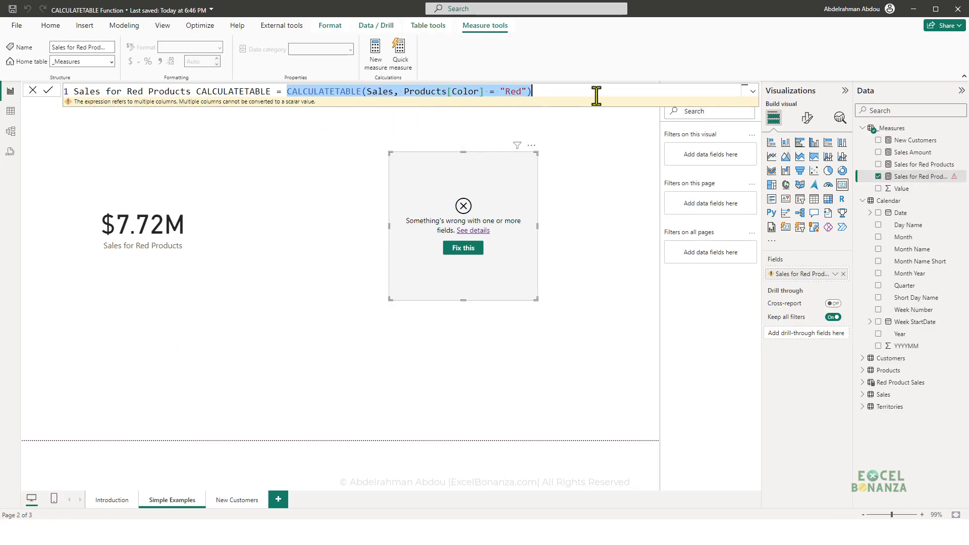
pyautogui.press('Escape')
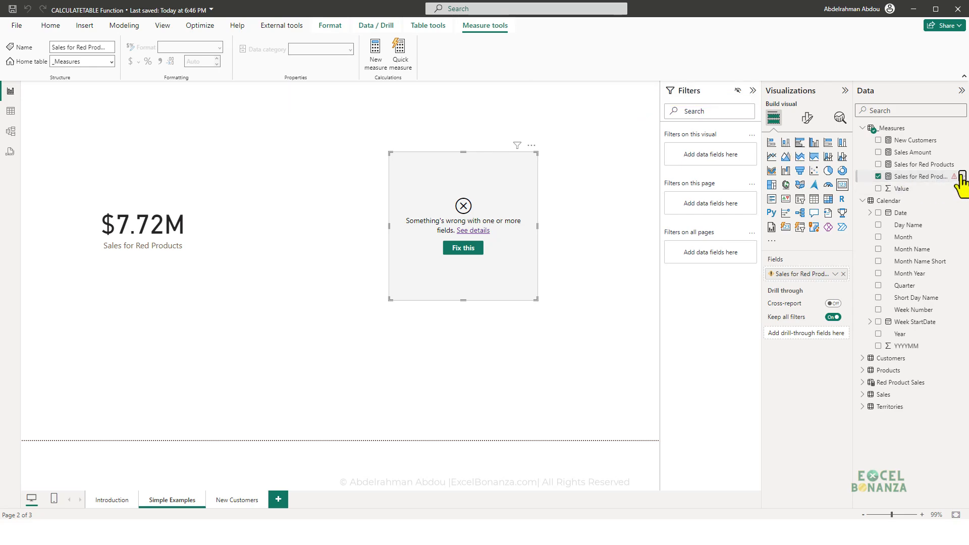
pyautogui.click(960, 176)
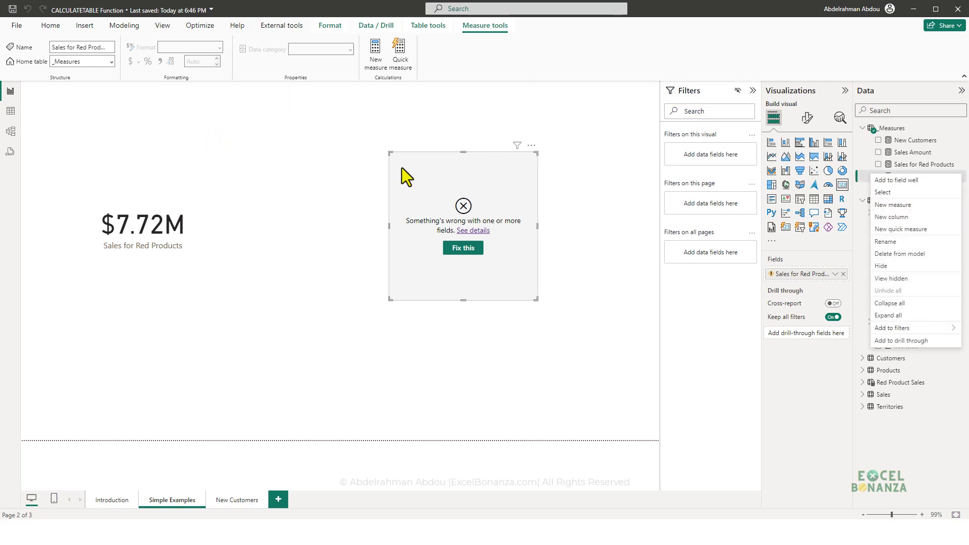
pyautogui.click(892, 206)
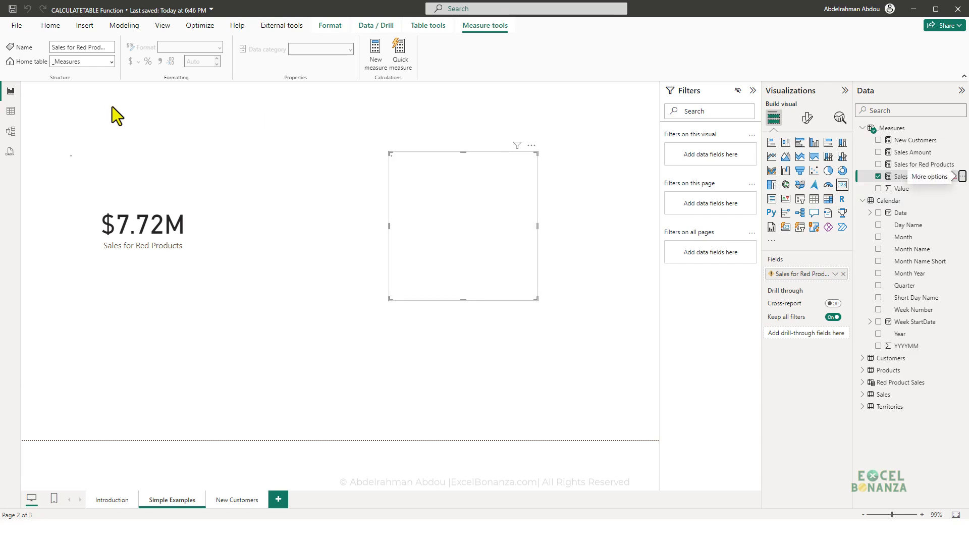
pyautogui.press('capslock')
pyautogui.write('Sales f')
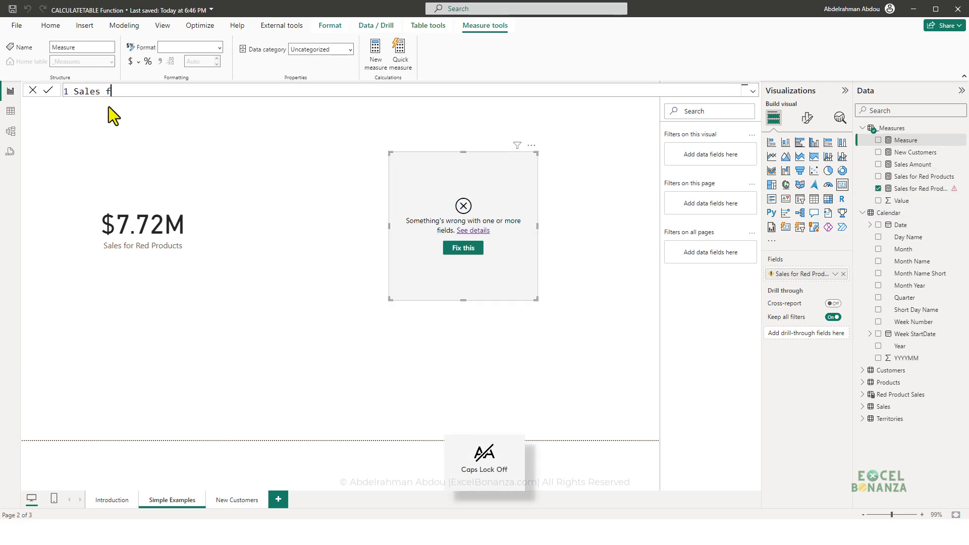
pyautogui.write('or Red Products 2 =')
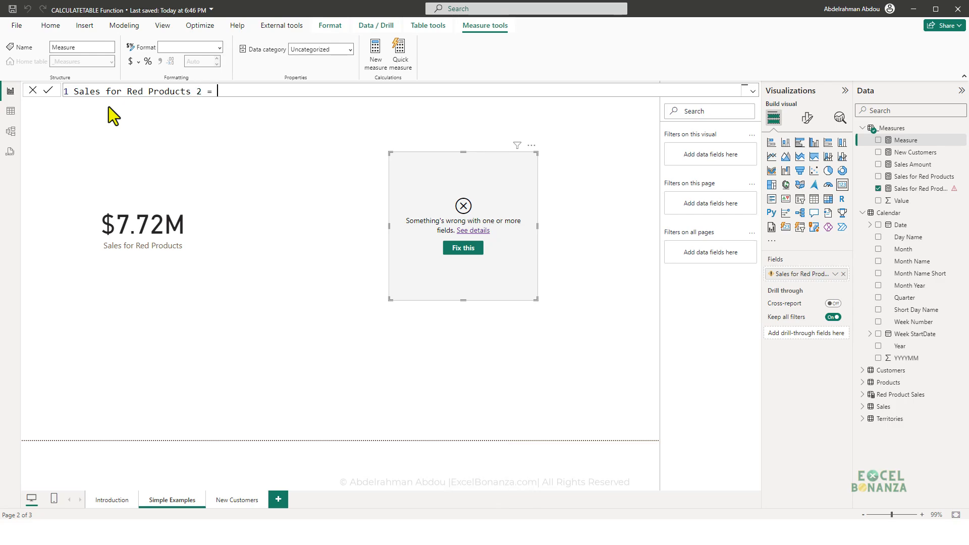
# Define Sales for Red Products 2 as CALCULATE([Sales Amount], CALCULATETABLE(Sales, Products[Color] = "Red")) and commit it.
pyautogui.write(' calcul')
pyautogui.press('Tab')
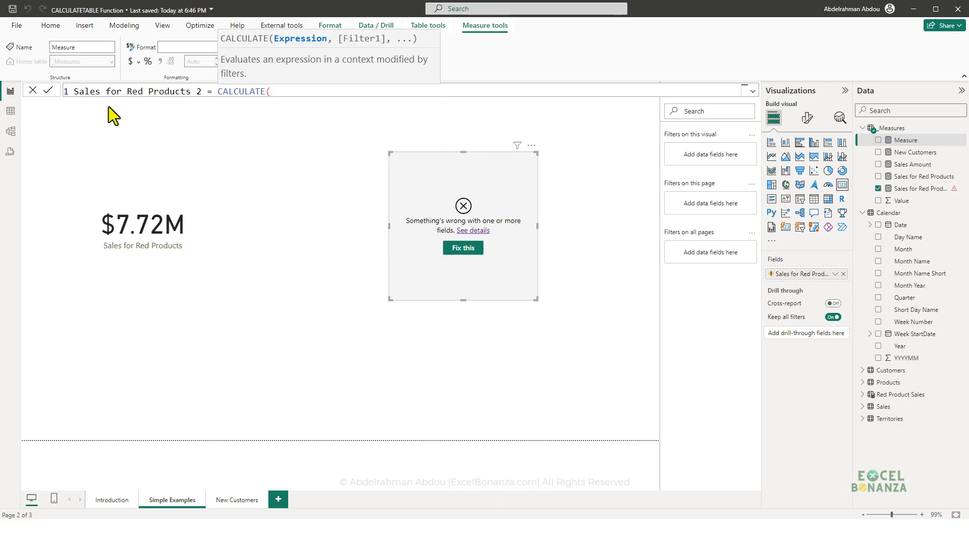
pyautogui.write('[Sa')
pyautogui.press('Tab')
pyautogui.write(', CALCULATETABLE(Sales, Products[Color] = "Red"')
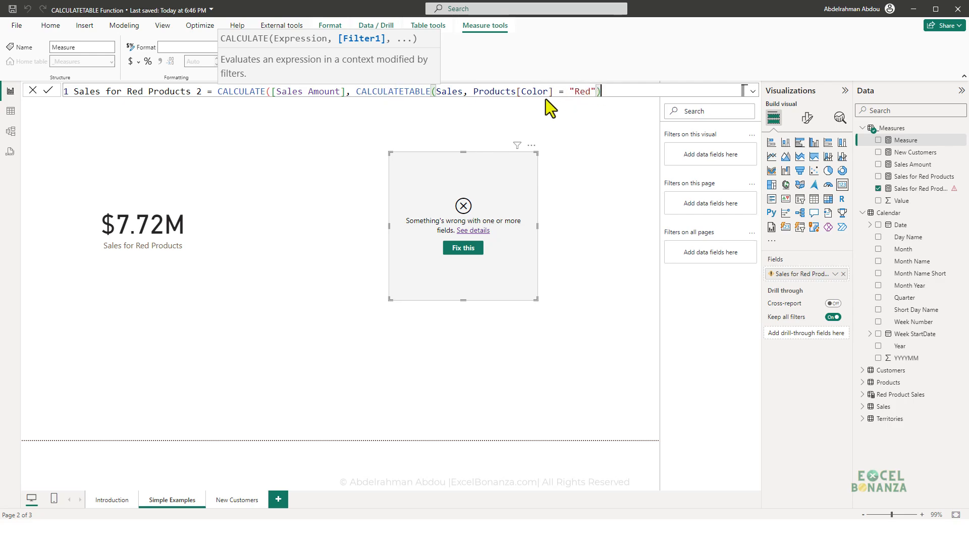
pyautogui.write('))')
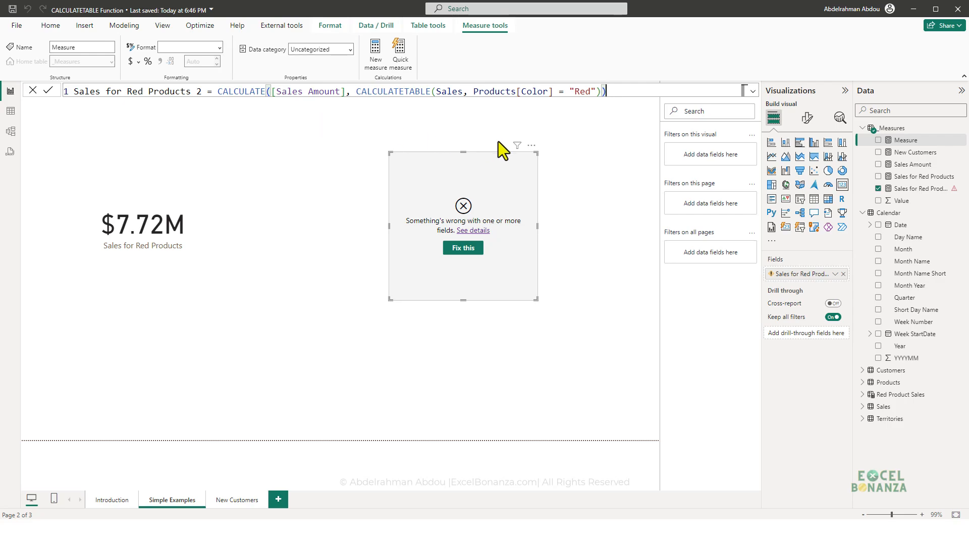
pyautogui.press('Return')
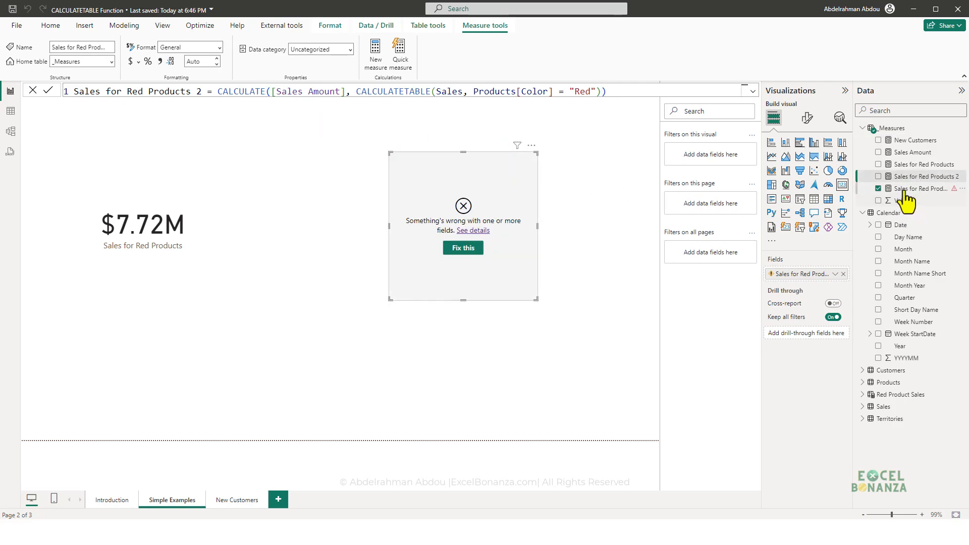
# Place the Sales for Red Products 2 measure below the first card as a card visual.
pyautogui.moveTo(907, 182); pyautogui.dragTo(197, 311)
pyautogui.click(841, 184)
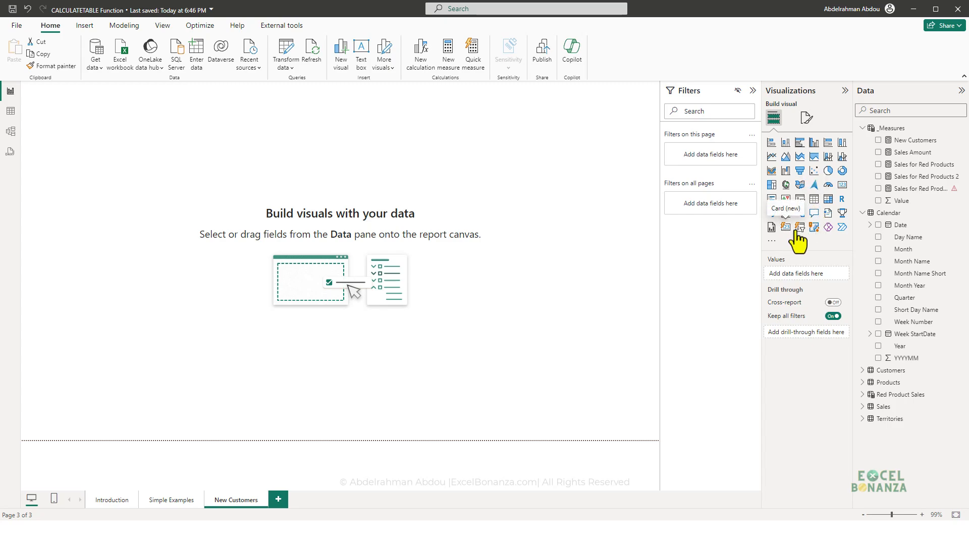
# Add a table visual to the New Customers page with Calendar Date as plain dates instead of a hierarchy, and enlarge it.
pyautogui.moveTo(814, 199); pyautogui.dragTo(310, 241)
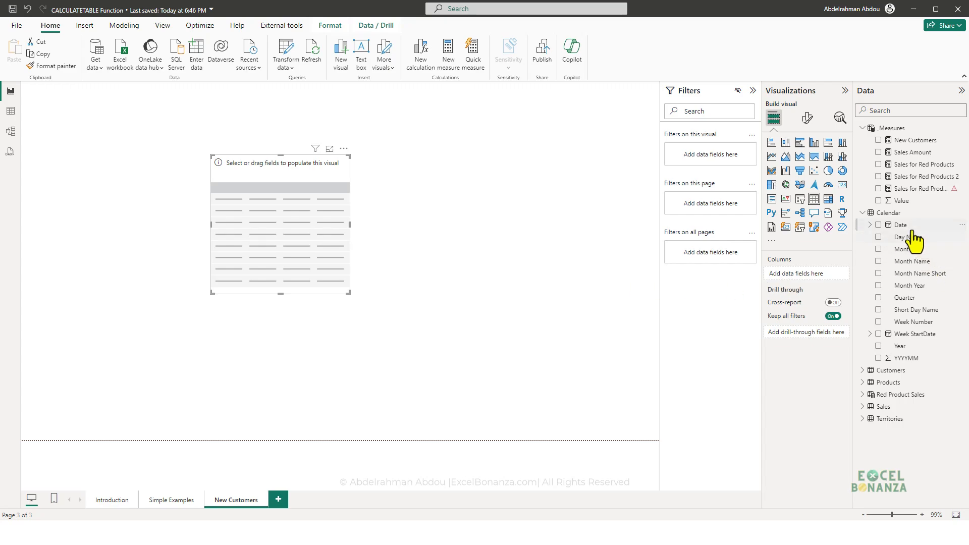
pyautogui.moveTo(909, 226); pyautogui.dragTo(288, 231)
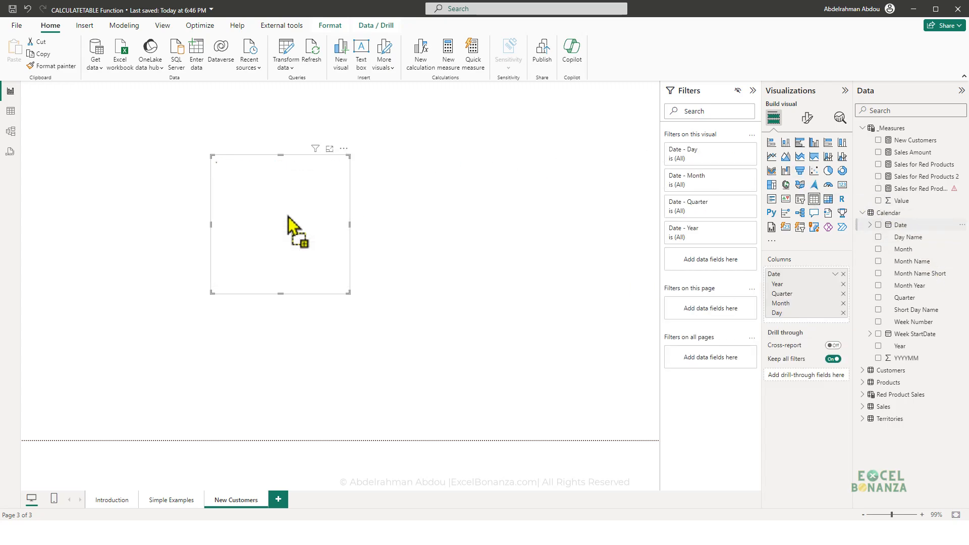
pyautogui.click(835, 274)
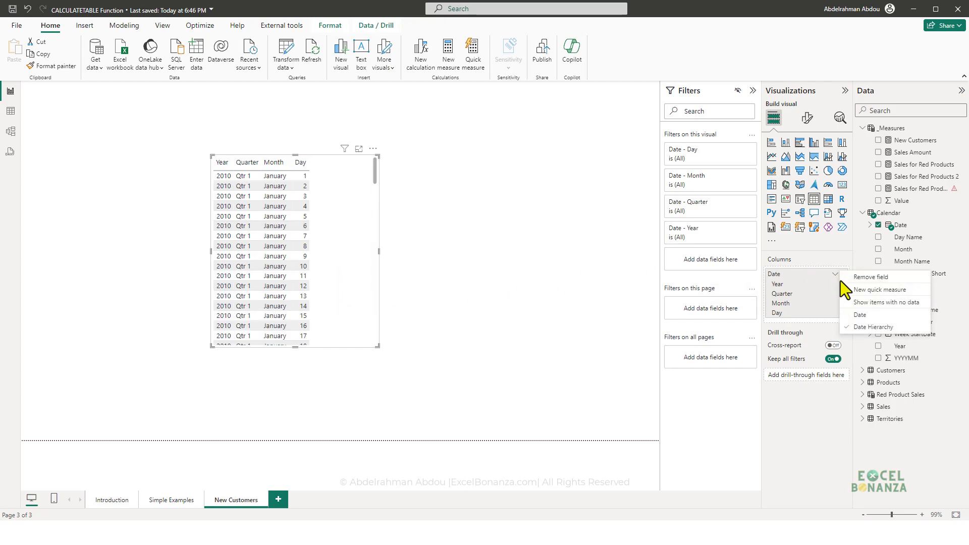
pyautogui.click(858, 315)
pyautogui.moveTo(378, 346); pyautogui.dragTo(396, 380)
# Add the Sales Amount measure to the table visual and review the daily sales from the first to the last date.
pyautogui.moveTo(927, 152); pyautogui.dragTo(285, 229)
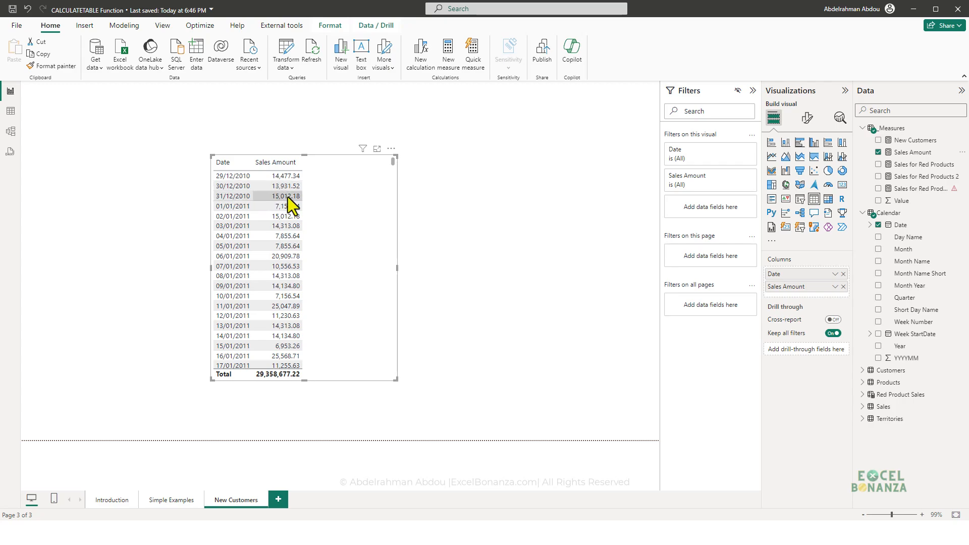
pyautogui.moveTo(394, 164); pyautogui.dragTo(397, 391)
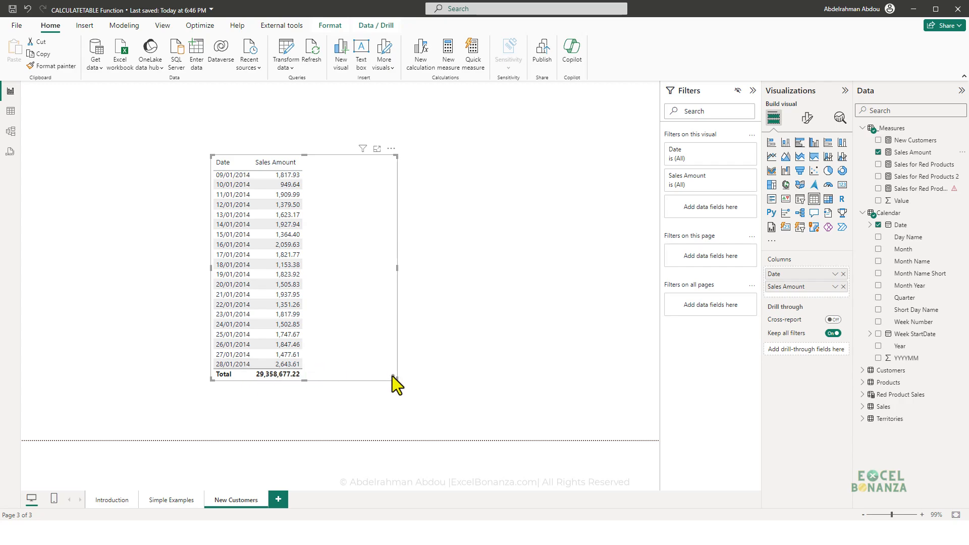
pyautogui.scroll(15, 379, 242)
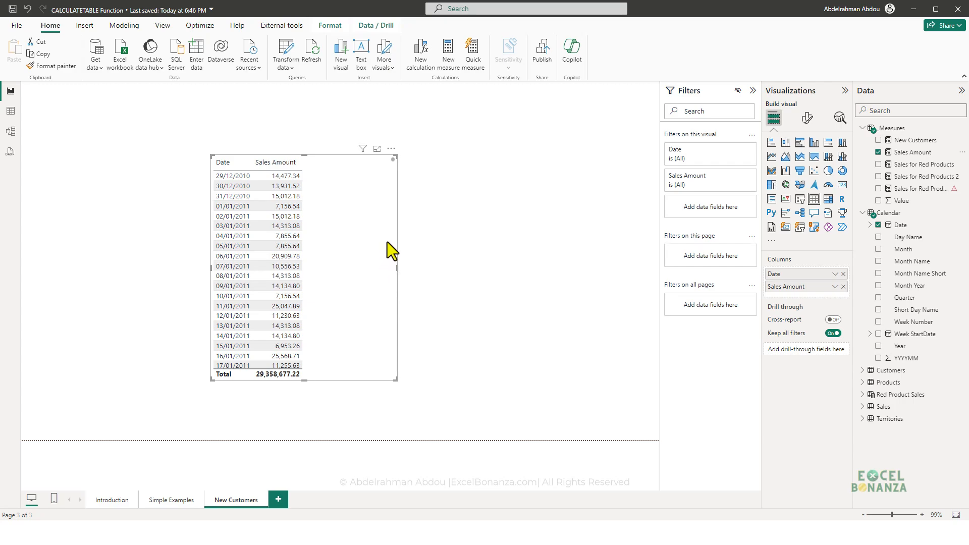
pyautogui.moveTo(391, 162); pyautogui.dragTo(372, 152)
# Replace Sales Amount with the New Customers measure in the table visual.
pyautogui.click(878, 151)
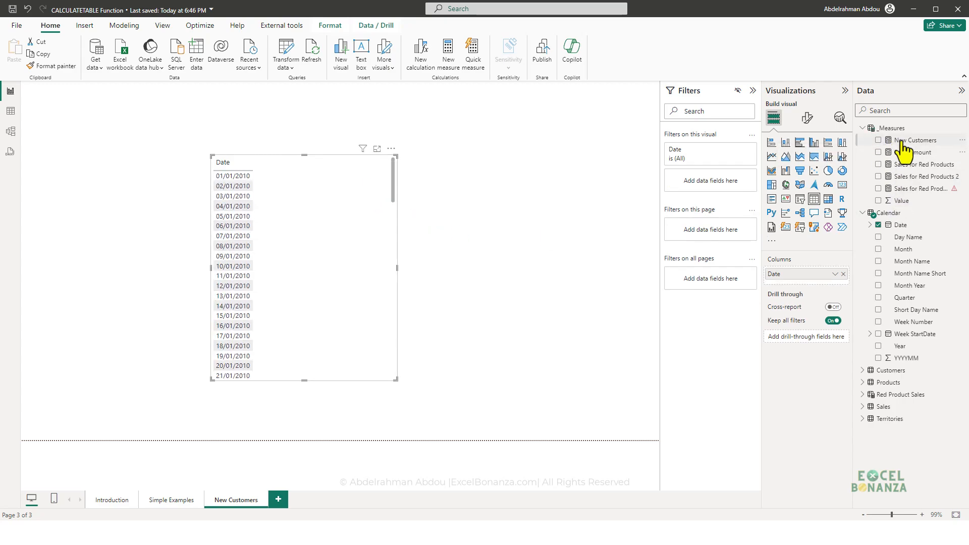
pyautogui.moveTo(880, 142); pyautogui.dragTo(805, 293)
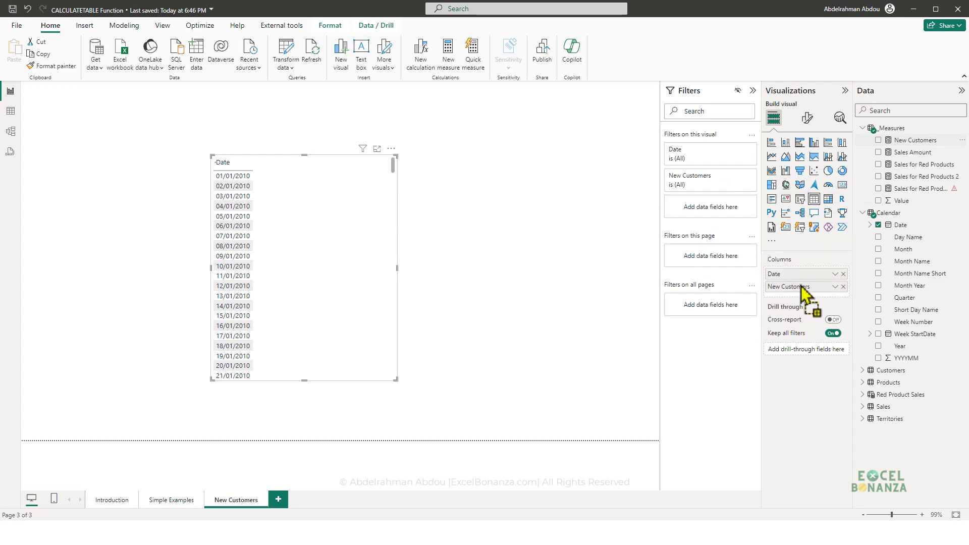
pyautogui.click(423, 170)
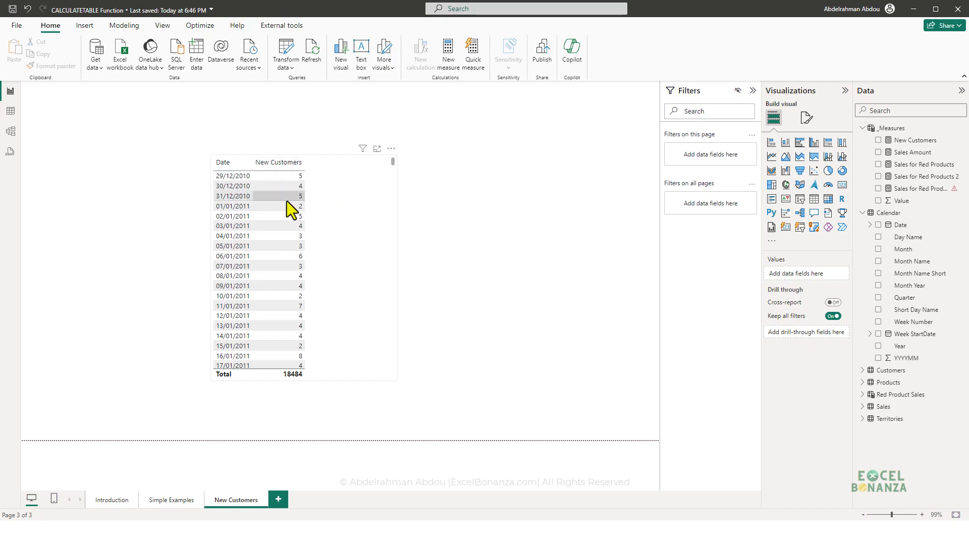
# Examine the full New Customers measure formula, including its date variables and two CALCULATETABLE customer lists.
pyautogui.click(915, 142)
pyautogui.click(752, 94)
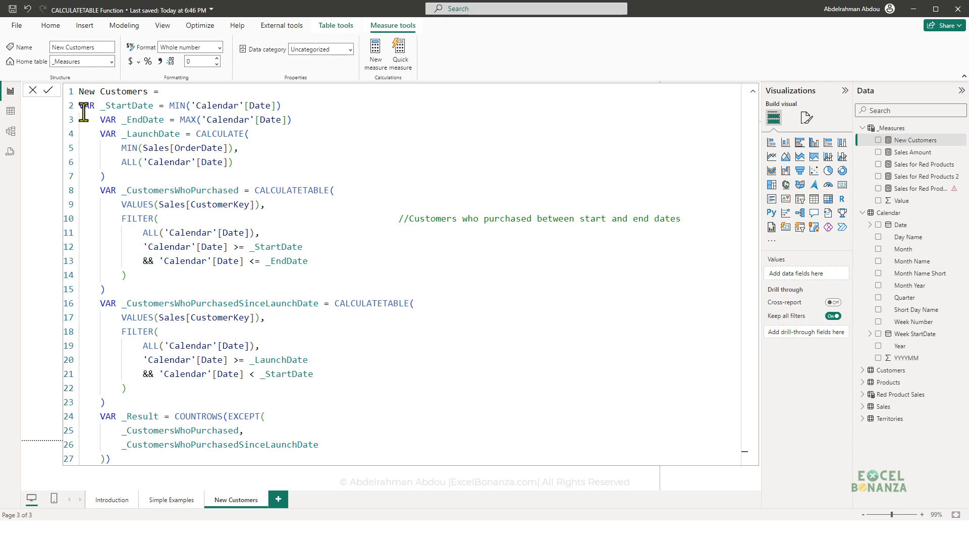
pyautogui.hotkey('ctrl', '2')
pyautogui.moveTo(82, 99); pyautogui.dragTo(84, 100)
pyautogui.click(752, 91)
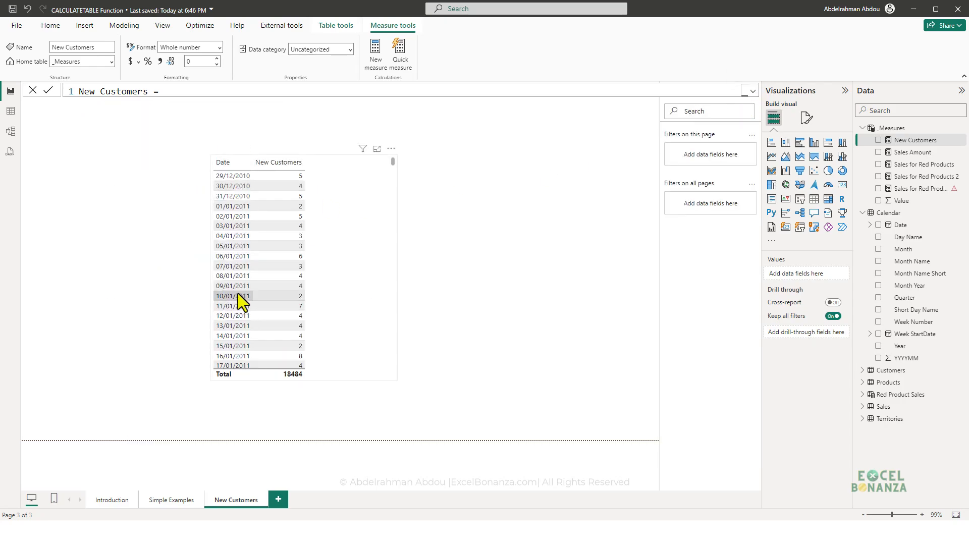
# Expand the New Customers formula and box its _StartDate and _EndDate definitions and the ALL('Calendar'[Date]) filter in _LaunchDate.
pyautogui.click(752, 91)
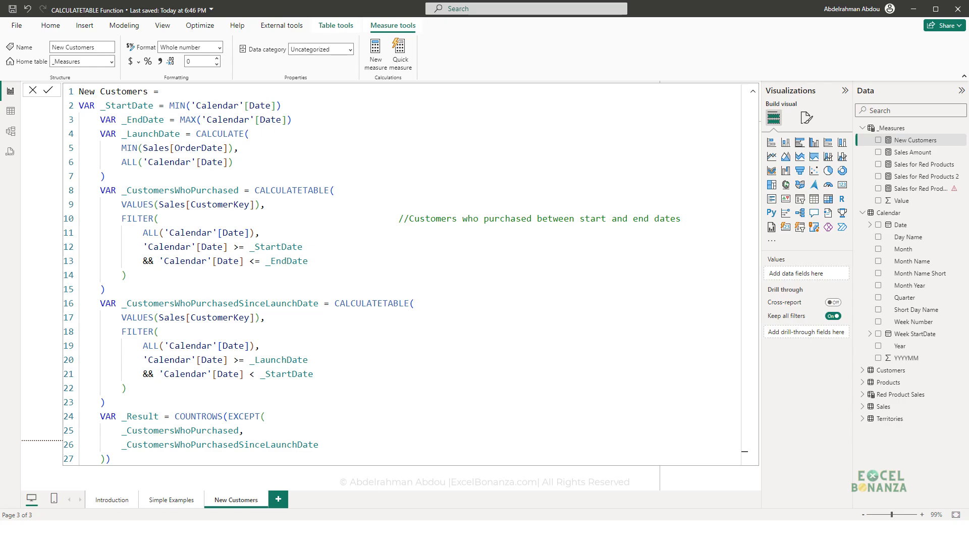
pyautogui.moveTo(96, 99); pyautogui.dragTo(293, 112)
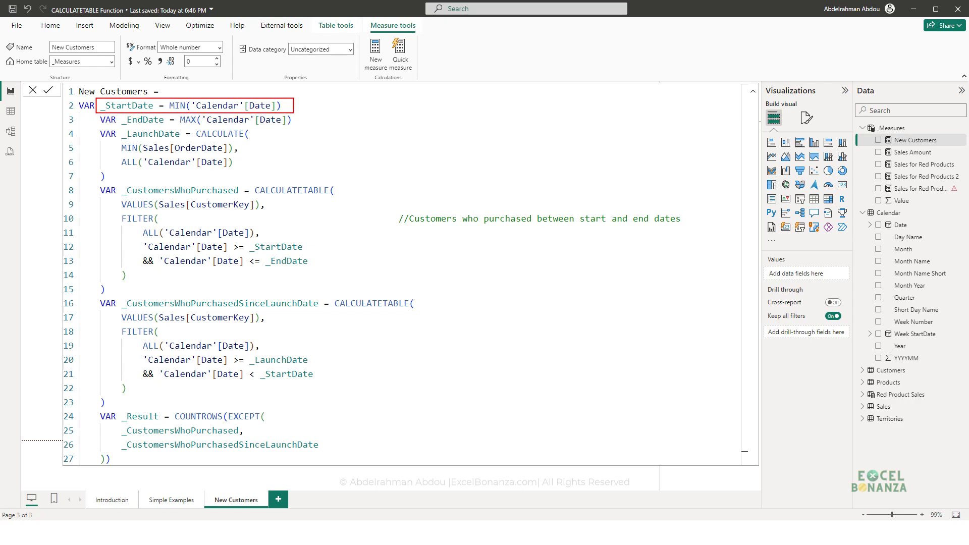
pyautogui.moveTo(120, 115); pyautogui.dragTo(310, 130)
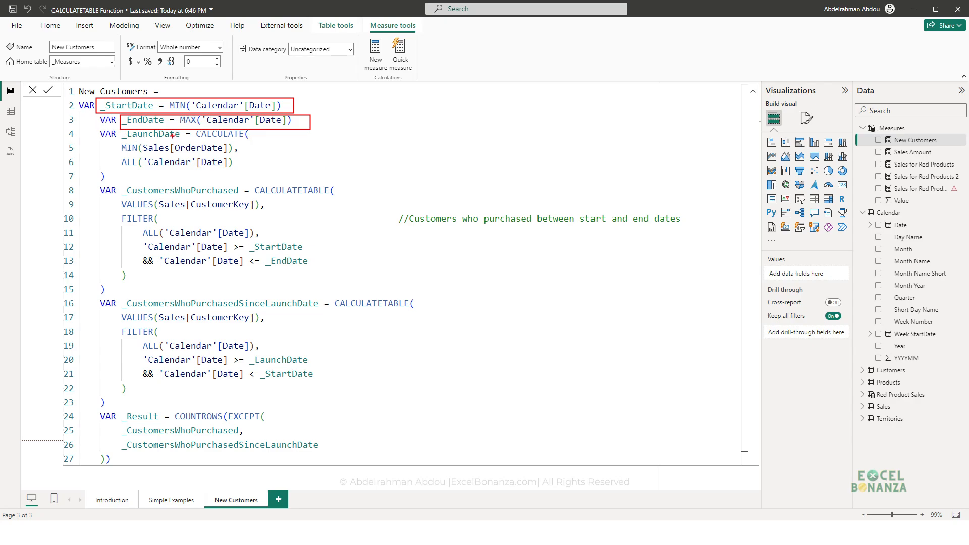
pyautogui.press('Escape')
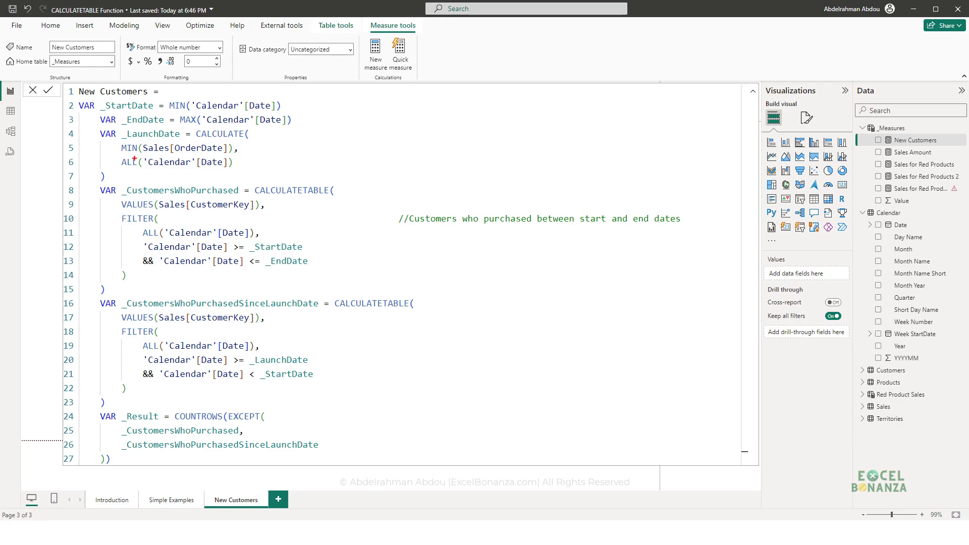
pyautogui.moveTo(115, 154); pyautogui.dragTo(249, 173)
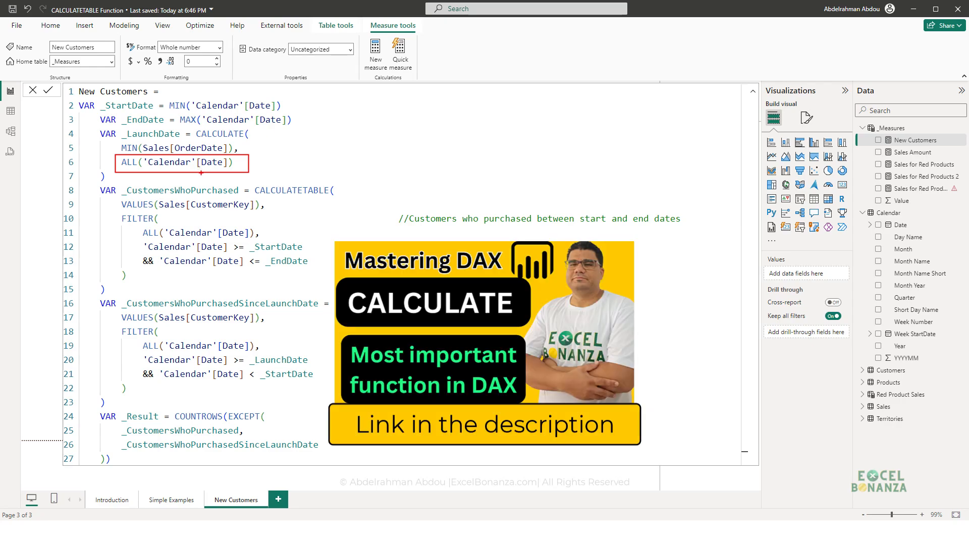
pyautogui.press('Escape')
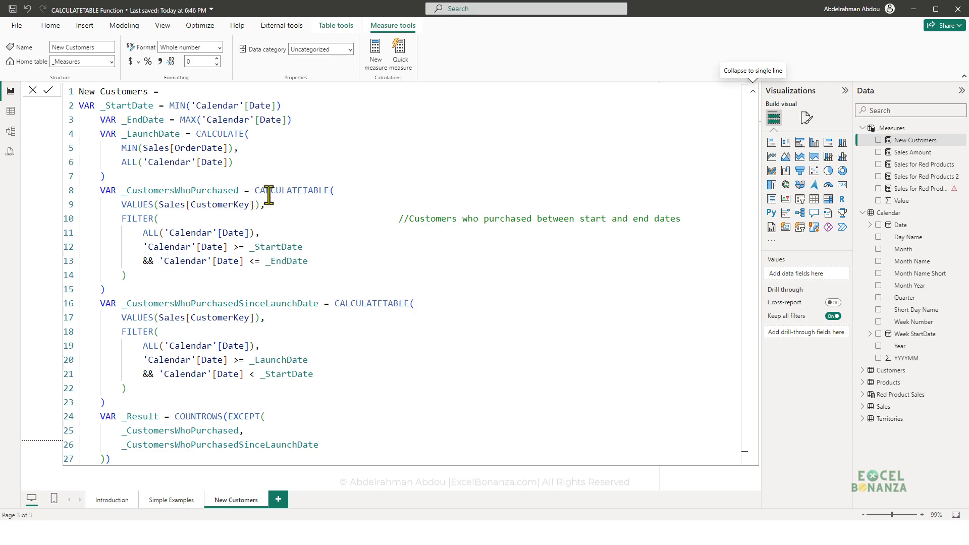
# Box Sales[CustomerKey] and the _StartDate and _EndDate conditions in the _CustomersWhoPurchased variable.
pyautogui.hotkey('ctrl', '2')
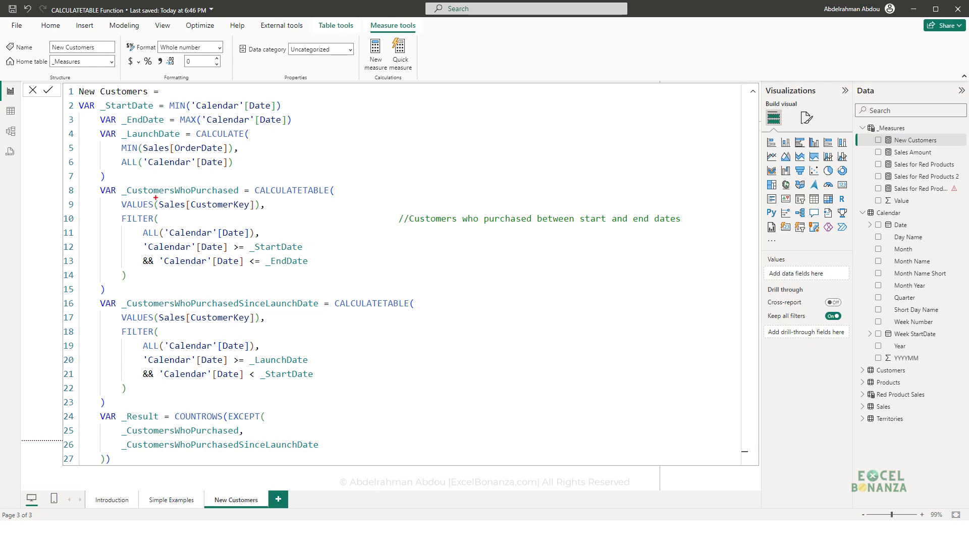
pyautogui.moveTo(155, 196)
pyautogui.mouseDown()
pyautogui.moveTo(186, 215)
pyautogui.moveTo(257, 215)
pyautogui.mouseUp()
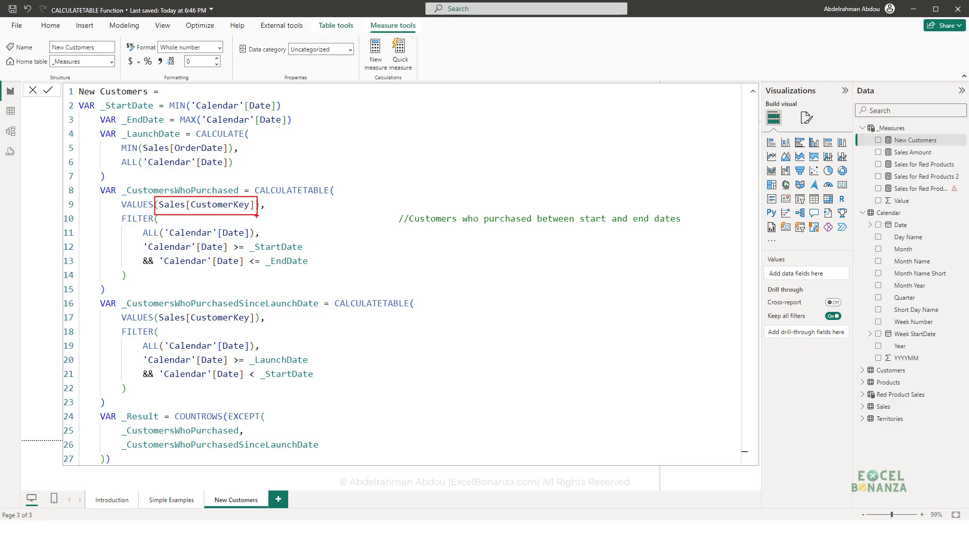
pyautogui.moveTo(162, 210); pyautogui.dragTo(177, 210)
pyautogui.press('Escape')
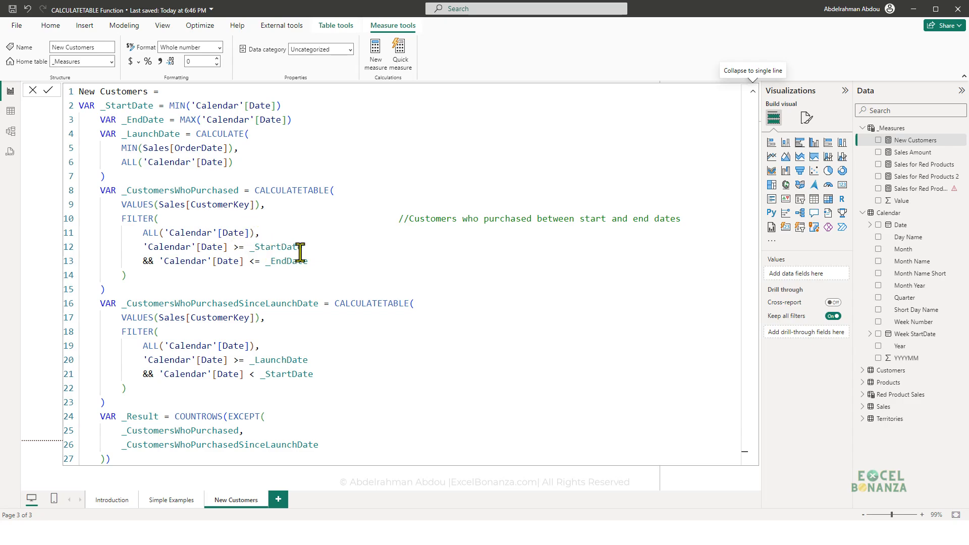
pyautogui.hotkey('ctrl', '2')
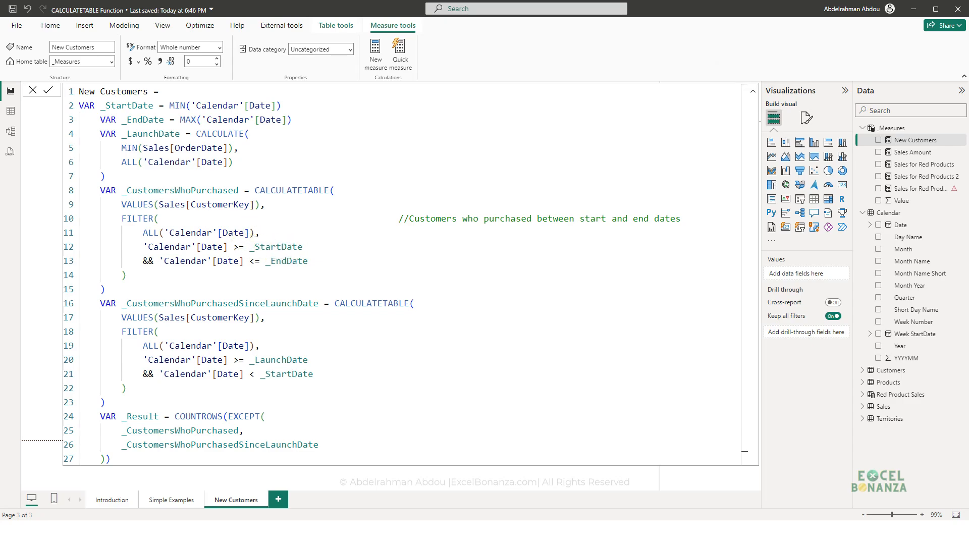
pyautogui.moveTo(246, 240)
pyautogui.mouseDown()
pyautogui.moveTo(302, 255)
pyautogui.moveTo(318, 274)
pyautogui.mouseUp()
pyautogui.press('Escape')
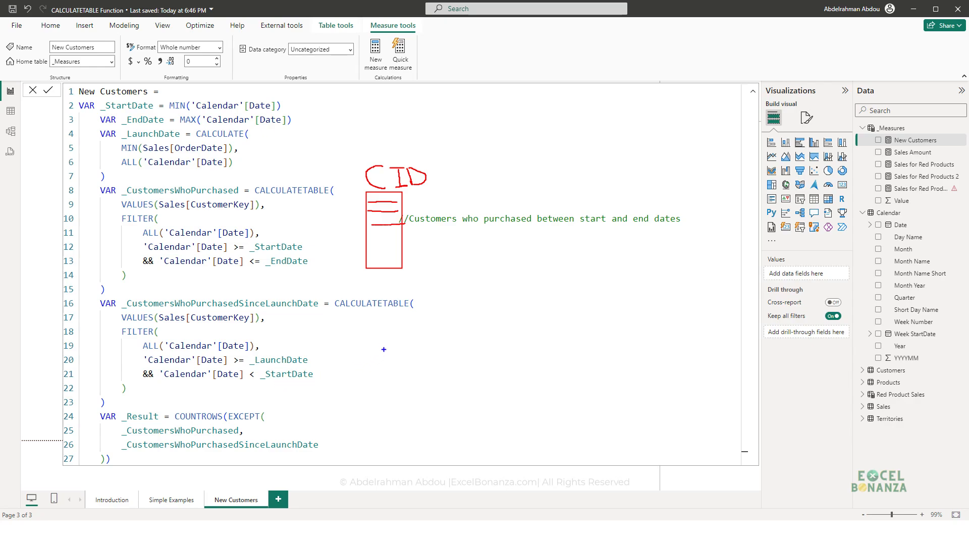
# Sketch a blue one-column table labelled CID with row lines beside the _CustomersWhoPurchasedSinceLaunchDate variable.
pyautogui.moveTo(370, 333)
pyautogui.mouseDown()
pyautogui.moveTo(401, 354)
pyautogui.moveTo(423, 391)
pyautogui.mouseUp()
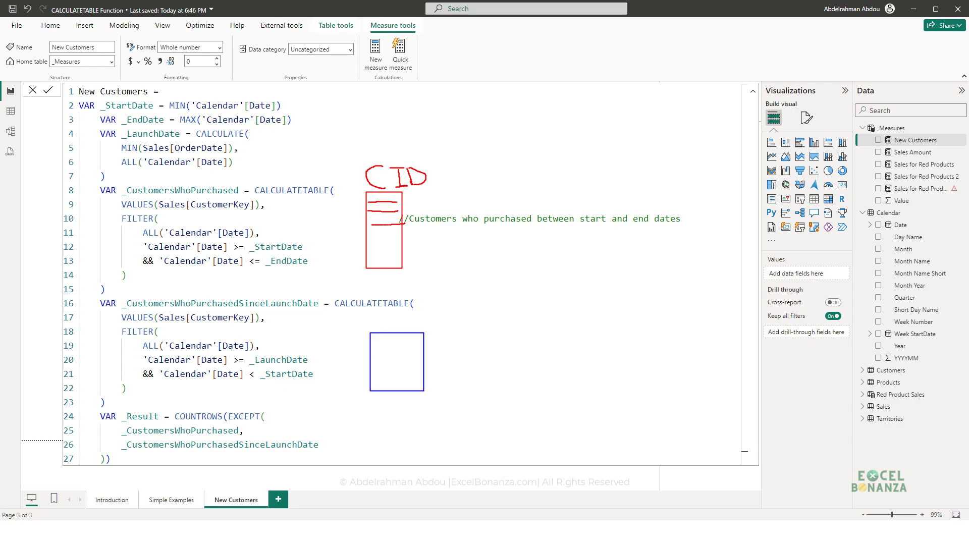
pyautogui.moveTo(372, 345)
pyautogui.mouseDown()
pyautogui.moveTo(418, 341)
pyautogui.moveTo(430, 359)
pyautogui.mouseUp()
pyautogui.moveTo(416, 311)
pyautogui.mouseDown()
pyautogui.moveTo(397, 317)
pyautogui.moveTo(421, 329)
pyautogui.mouseUp()
pyautogui.moveTo(428, 314)
pyautogui.mouseDown()
pyautogui.moveTo(446, 311)
pyautogui.moveTo(447, 332)
pyautogui.moveTo(426, 333)
pyautogui.moveTo(454, 330)
pyautogui.mouseUp()
pyautogui.moveTo(452, 313); pyautogui.dragTo(454, 332)
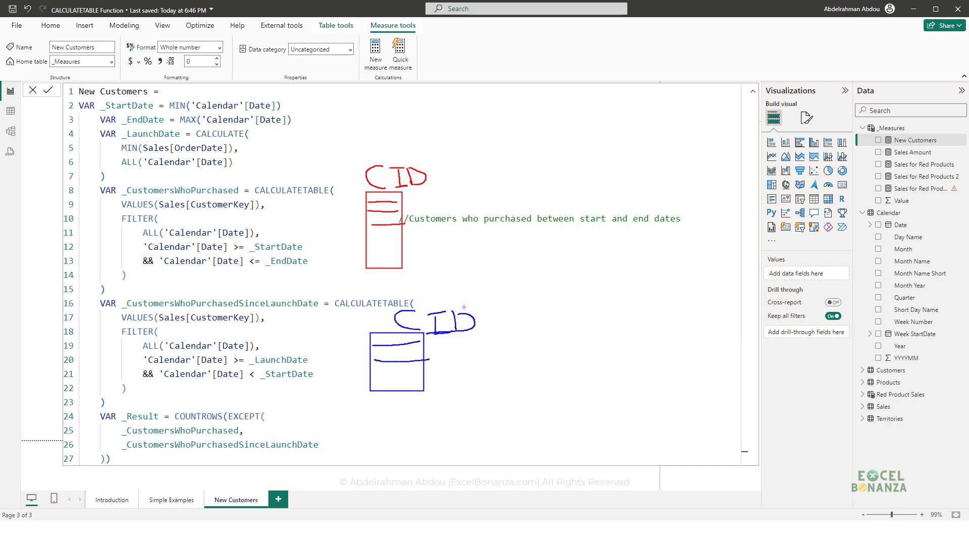
# Circle both sketched CID tables, tick the red one, and mark _Result and COUNTROWS in the formula before clearing the annotations.
pyautogui.moveTo(470, 305)
pyautogui.mouseDown()
pyautogui.moveTo(356, 339)
pyautogui.moveTo(482, 401)
pyautogui.moveTo(466, 298)
pyautogui.mouseUp()
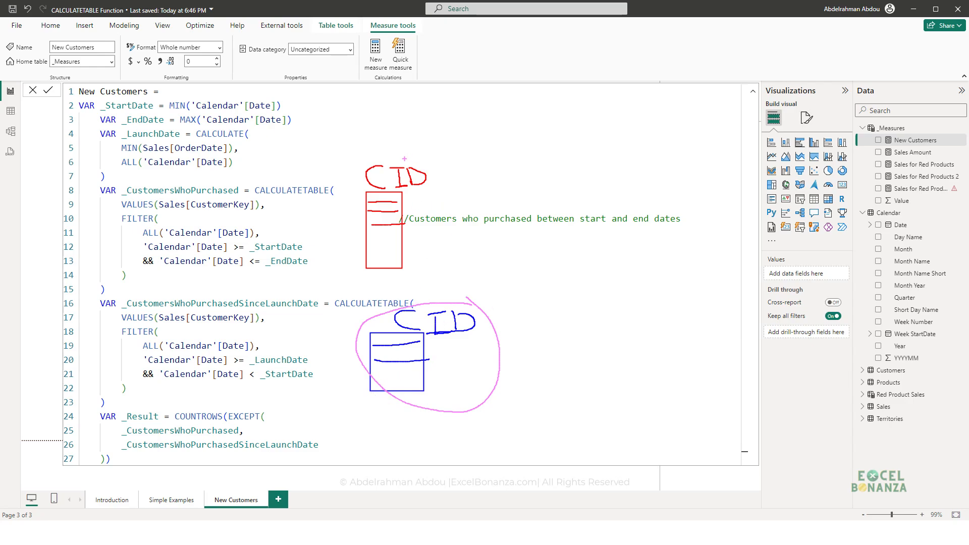
pyautogui.moveTo(416, 150)
pyautogui.mouseDown()
pyautogui.moveTo(435, 156)
pyautogui.moveTo(402, 148)
pyautogui.mouseUp()
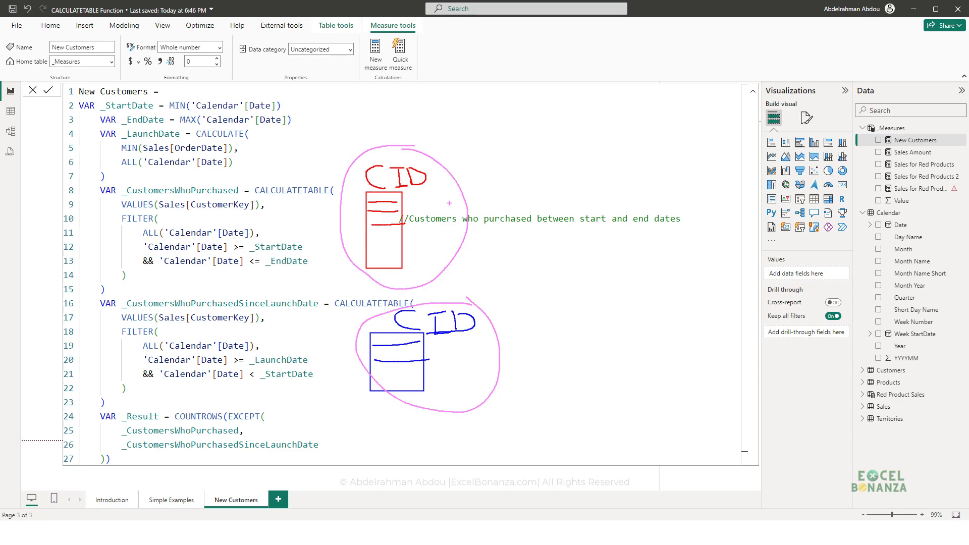
pyautogui.moveTo(449, 203); pyautogui.dragTo(641, 119)
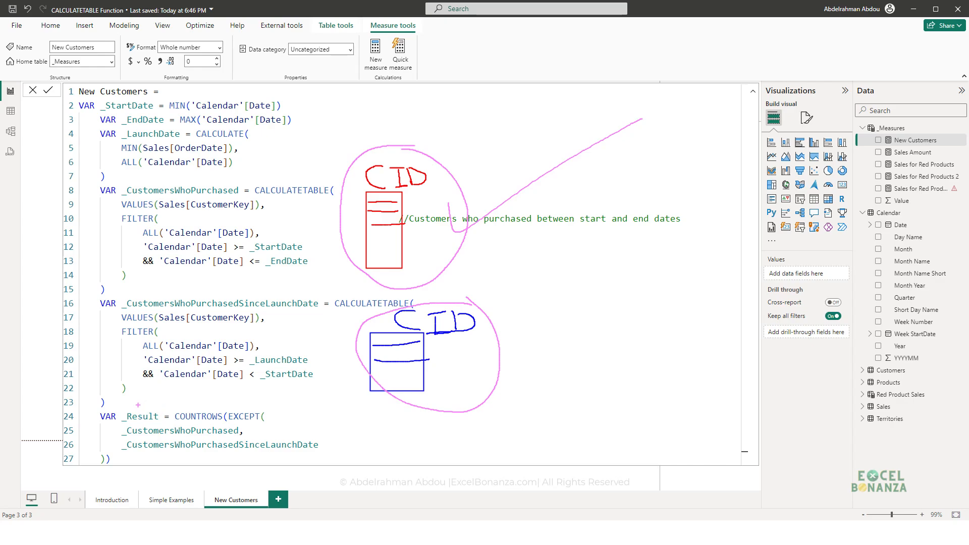
pyautogui.moveTo(143, 410)
pyautogui.mouseDown()
pyautogui.moveTo(118, 404)
pyautogui.moveTo(160, 418)
pyautogui.moveTo(154, 393)
pyautogui.mouseUp()
pyautogui.moveTo(217, 405)
pyautogui.mouseDown()
pyautogui.moveTo(176, 406)
pyautogui.moveTo(217, 428)
pyautogui.moveTo(222, 407)
pyautogui.mouseUp()
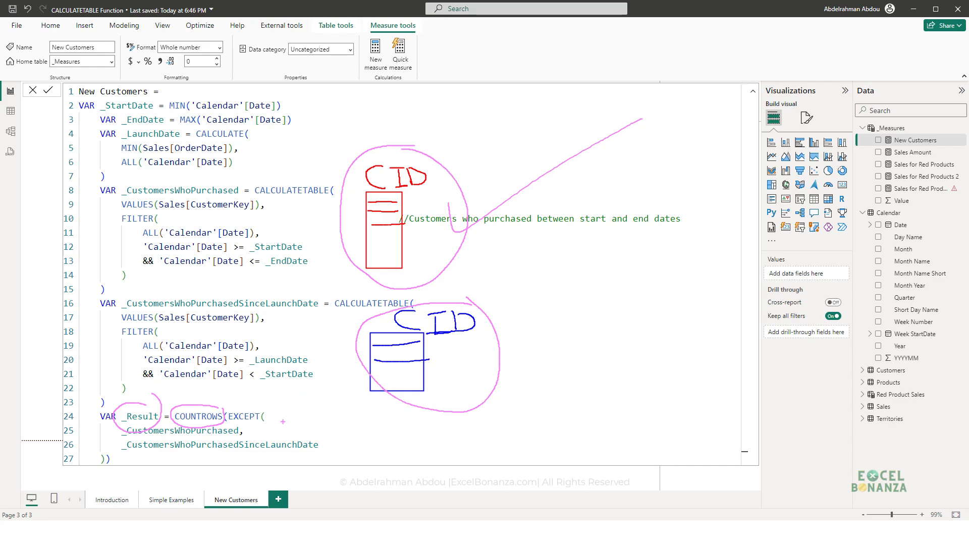
pyautogui.moveTo(343, 455)
pyautogui.mouseDown()
pyautogui.moveTo(344, 435)
pyautogui.moveTo(366, 435)
pyautogui.moveTo(417, 460)
pyautogui.moveTo(419, 435)
pyautogui.mouseUp()
pyautogui.moveTo(454, 437)
pyautogui.mouseDown()
pyautogui.moveTo(444, 440)
pyautogui.moveTo(487, 438)
pyautogui.moveTo(504, 456)
pyautogui.moveTo(521, 455)
pyautogui.mouseUp()
pyautogui.moveTo(529, 418)
pyautogui.mouseDown()
pyautogui.moveTo(537, 450)
pyautogui.moveTo(553, 427)
pyautogui.mouseUp()
pyautogui.press('Escape')
# Switch to the New Customers Calculation board in Microsoft Whiteboard, maximize it, and cross out the second green customer number.
pyautogui.moveTo(40, 518); pyautogui.dragTo(616, 138)
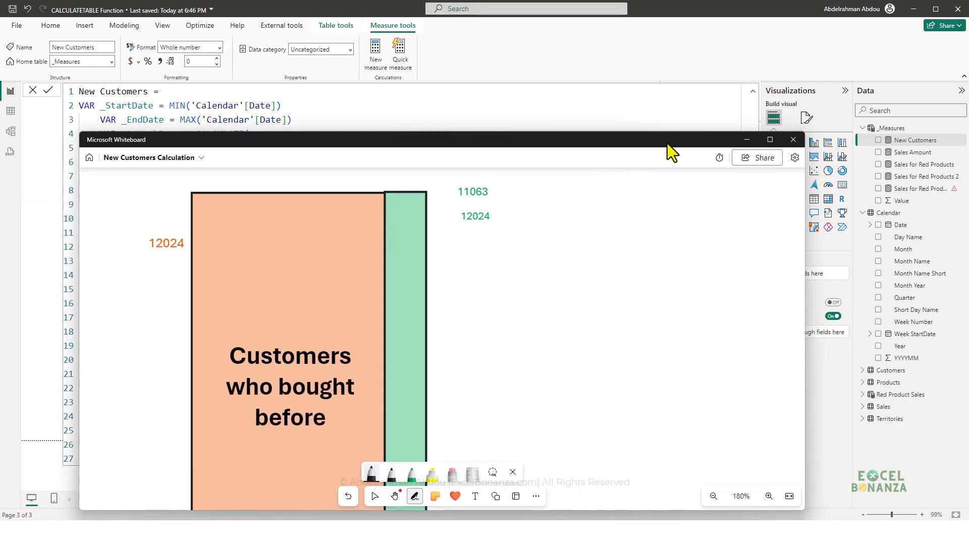
pyautogui.click(769, 139)
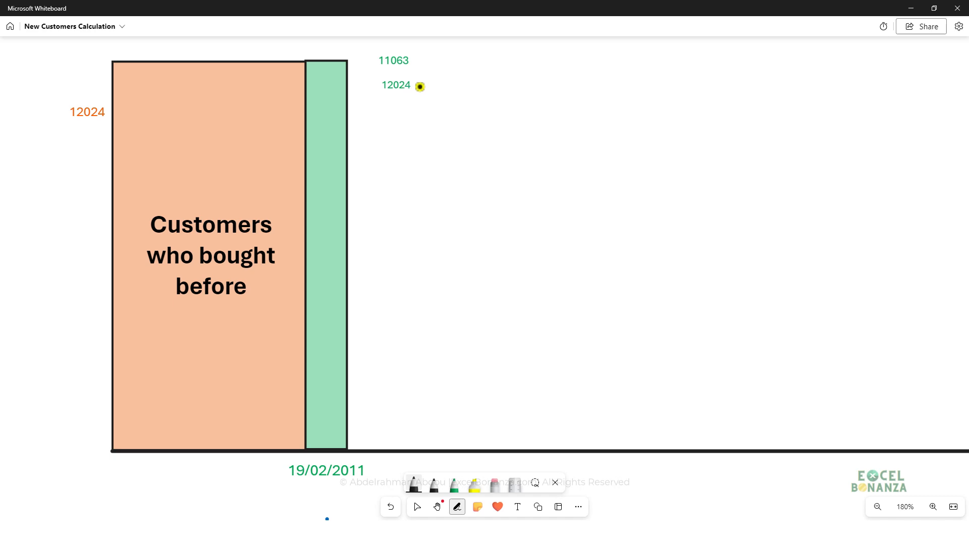
pyautogui.moveTo(379, 95); pyautogui.dragTo(412, 107)
pyautogui.hotkey('ctrl', 'z')
pyautogui.hotkey('ctrl', 'z')
pyautogui.moveTo(415, 75)
pyautogui.mouseDown()
pyautogui.moveTo(377, 98)
pyautogui.moveTo(431, 107)
pyautogui.mouseUp()
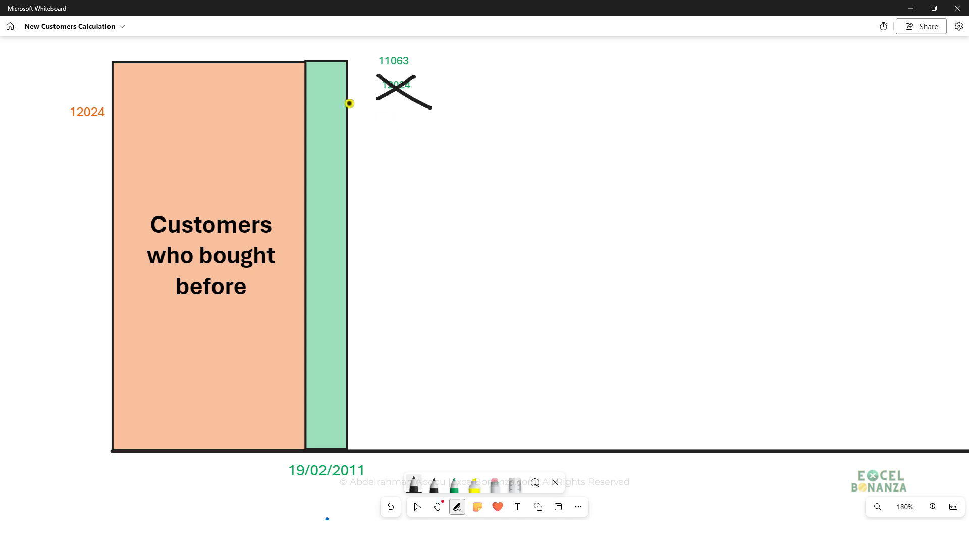
# Hatch the green bar, circle the date 19/02/2011 below it, and return to Power BI Desktop.
pyautogui.moveTo(347, 62)
pyautogui.mouseDown()
pyautogui.moveTo(306, 95)
pyautogui.moveTo(309, 117)
pyautogui.moveTo(346, 119)
pyautogui.moveTo(303, 141)
pyautogui.mouseUp()
pyautogui.moveTo(341, 141)
pyautogui.mouseDown()
pyautogui.moveTo(306, 165)
pyautogui.moveTo(312, 193)
pyautogui.moveTo(335, 210)
pyautogui.moveTo(308, 234)
pyautogui.moveTo(318, 307)
pyautogui.moveTo(300, 321)
pyautogui.mouseUp()
pyautogui.moveTo(346, 326)
pyautogui.mouseDown()
pyautogui.moveTo(307, 353)
pyautogui.moveTo(317, 376)
pyautogui.moveTo(335, 356)
pyautogui.moveTo(307, 378)
pyautogui.moveTo(315, 403)
pyautogui.mouseUp()
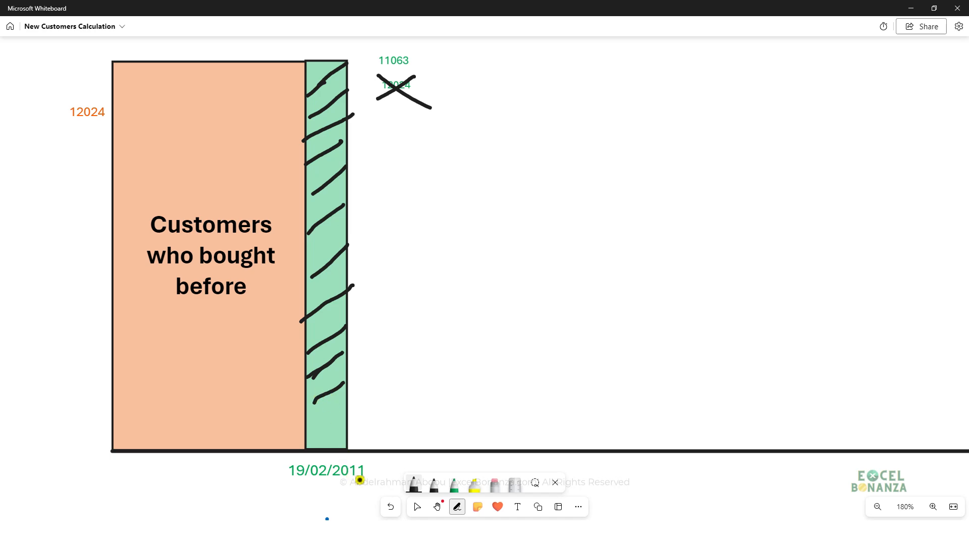
pyautogui.moveTo(370, 466)
pyautogui.mouseDown()
pyautogui.moveTo(283, 484)
pyautogui.moveTo(364, 463)
pyautogui.mouseUp()
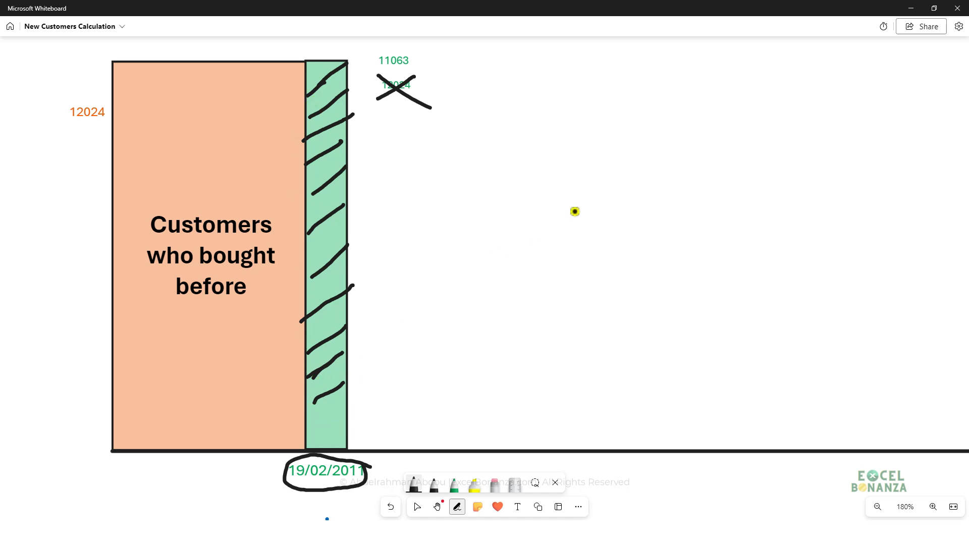
pyautogui.click(911, 9)
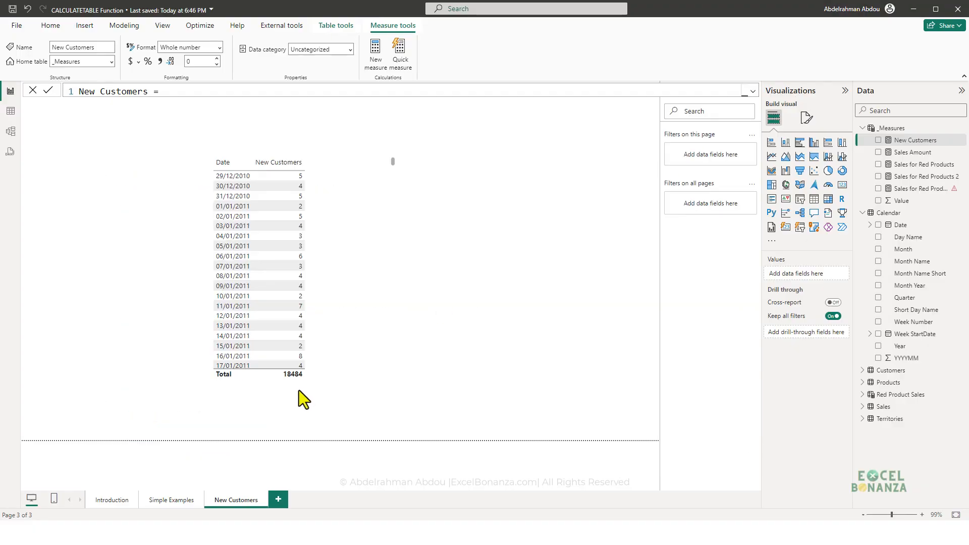
# Mark the New Customers total in the table visual and open the Customers table's data to compare its row count.
pyautogui.hotkey('ctrl', '2')
pyautogui.moveTo(283, 382); pyautogui.dragTo(305, 383)
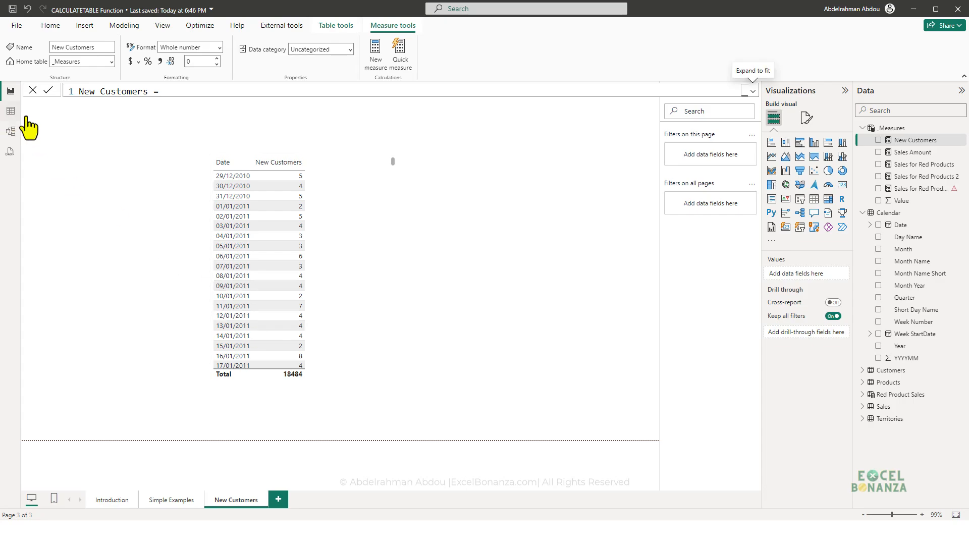
pyautogui.click(10, 111)
pyautogui.scroll(-1, 923, 262)
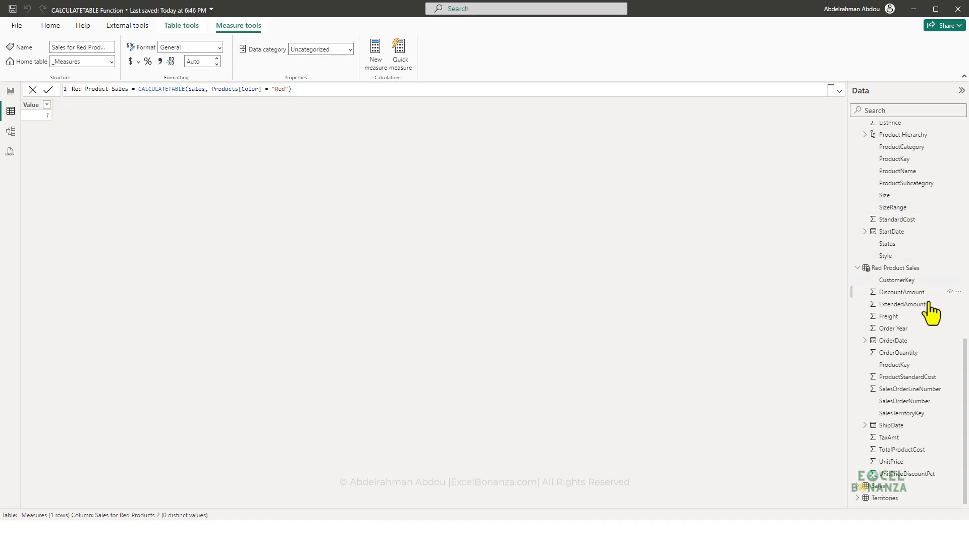
pyautogui.scroll(8, 916, 403)
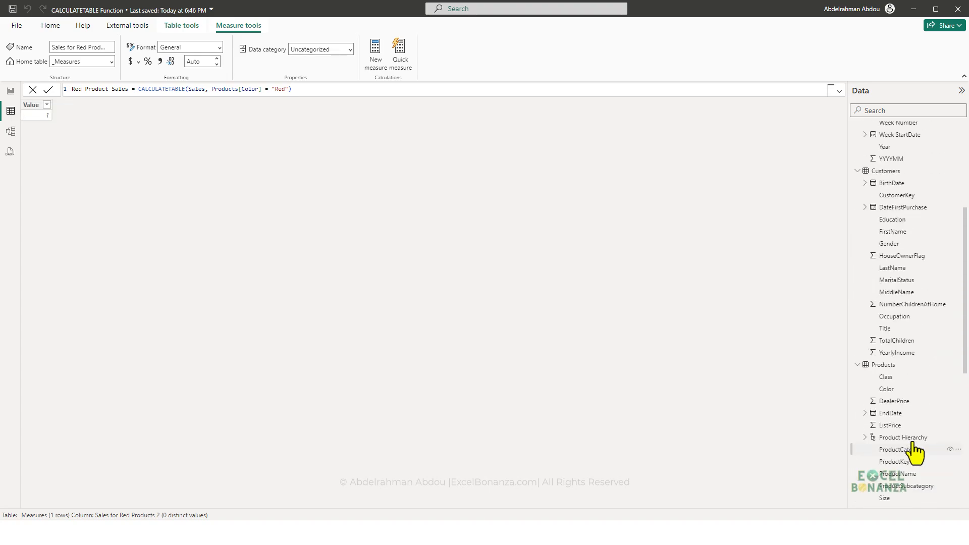
pyautogui.scroll(3, 905, 388)
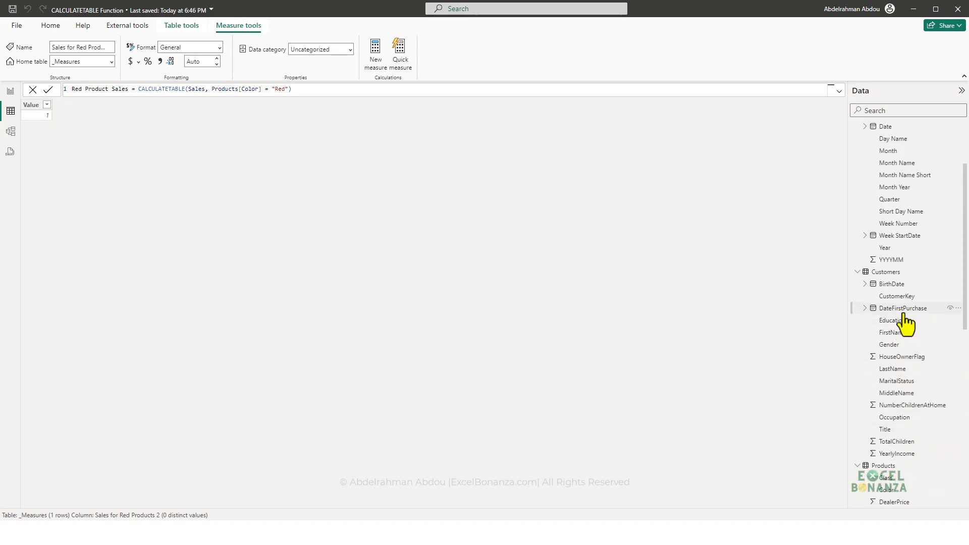
pyautogui.click(885, 275)
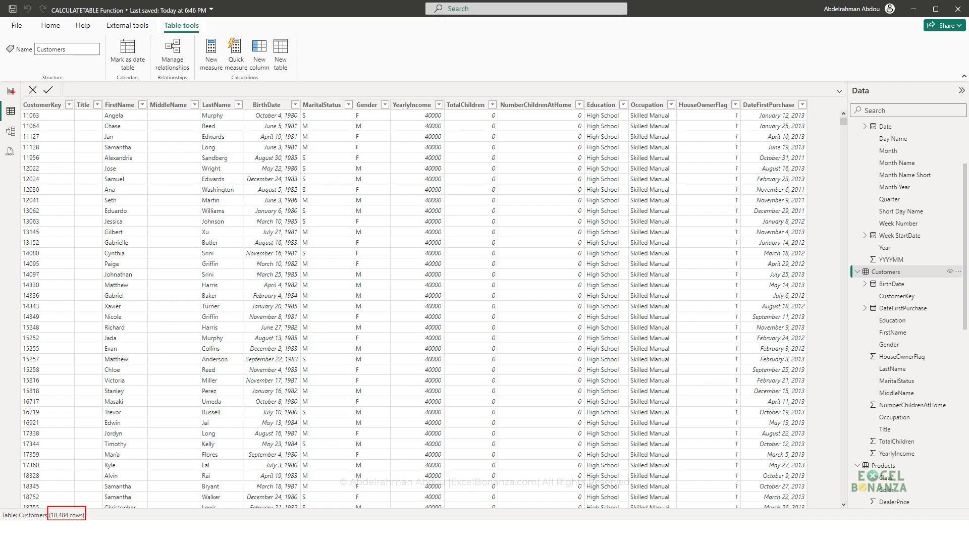
# Replace Date with Calendar Year as the first column of the report's New Customers table visual and mark its total.
pyautogui.click(11, 92)
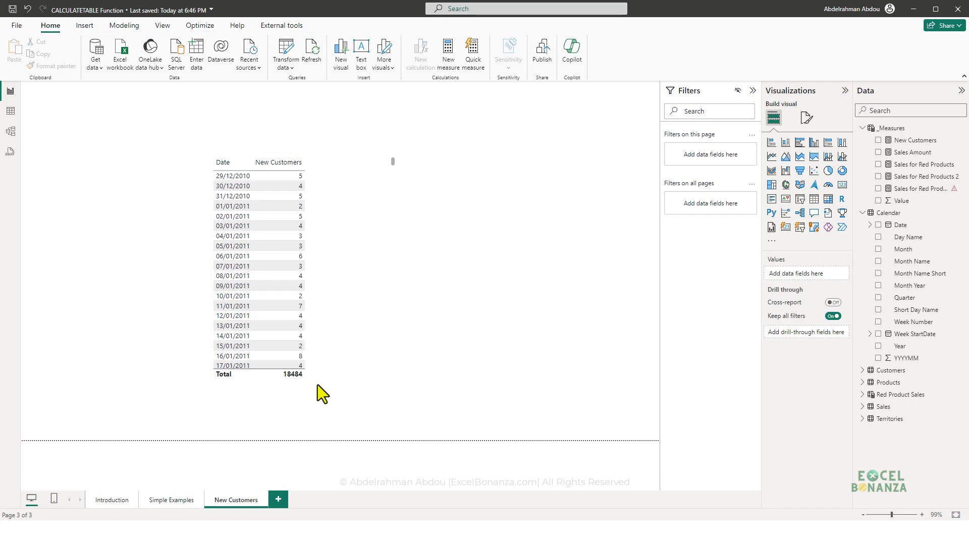
pyautogui.click(353, 273)
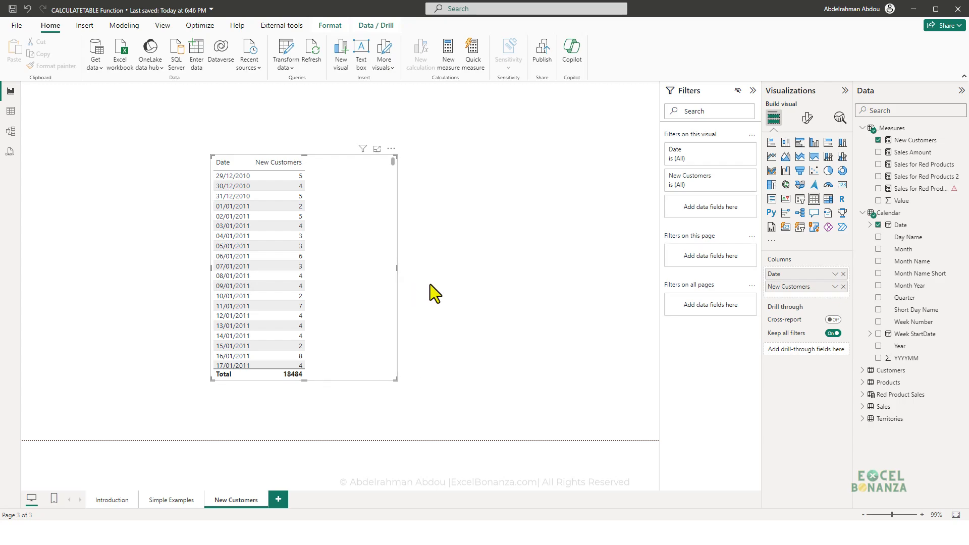
pyautogui.click(879, 225)
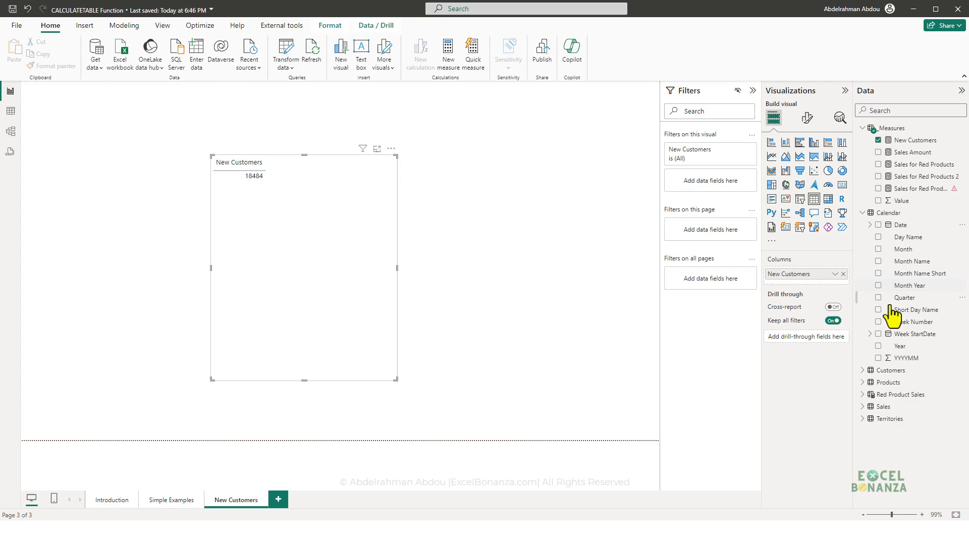
pyautogui.click(878, 345)
pyautogui.moveTo(797, 278)
pyautogui.mouseDown()
pyautogui.moveTo(816, 296)
pyautogui.moveTo(813, 281)
pyautogui.mouseUp()
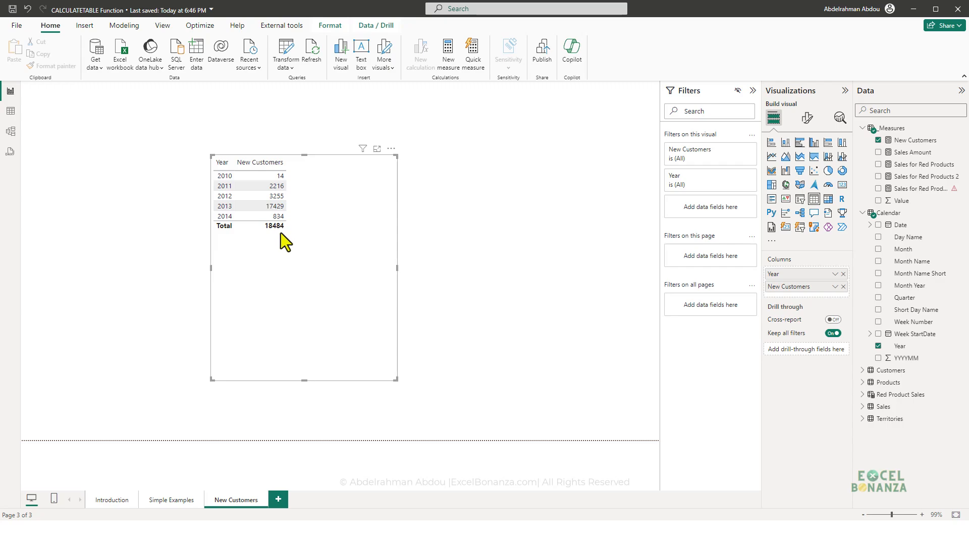
pyautogui.moveTo(263, 220); pyautogui.dragTo(289, 234)
pyautogui.press('Escape')
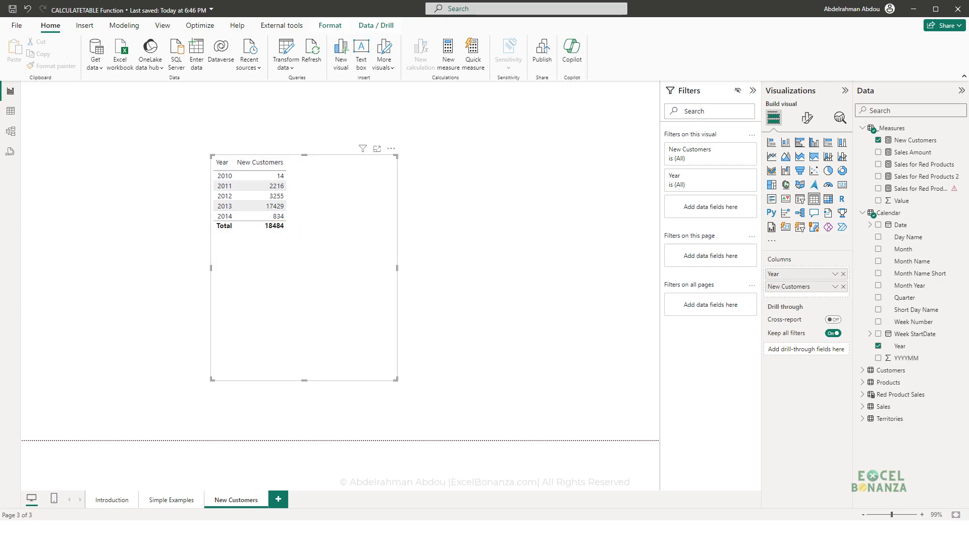